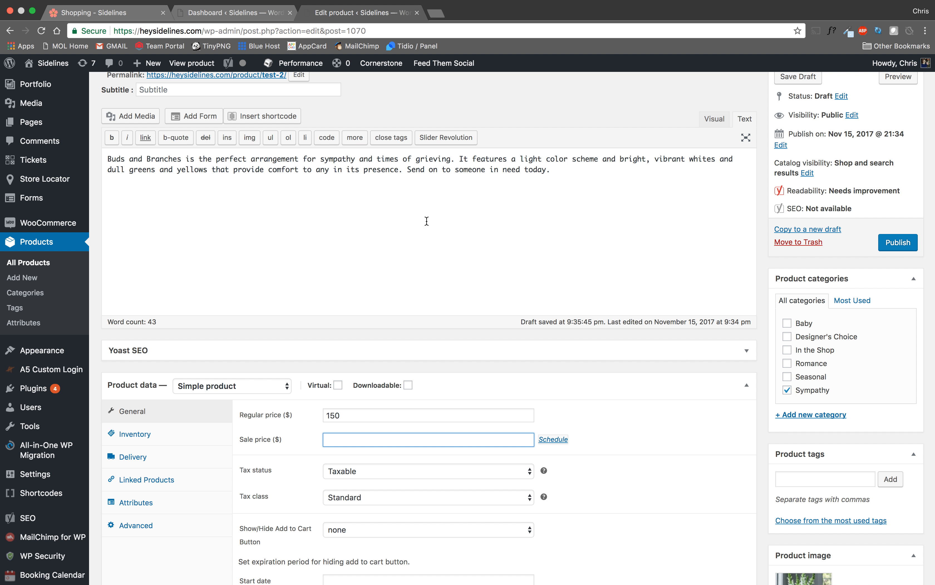
pyautogui.click(787, 392)
pyautogui.click(787, 391)
pyautogui.click(787, 365)
pyautogui.click(787, 363)
pyautogui.click(787, 391)
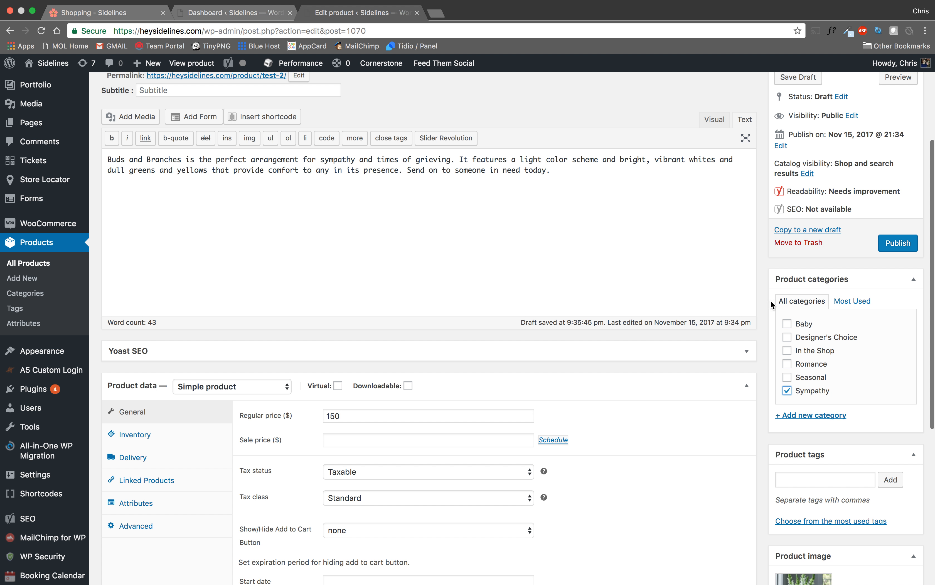
# Publish the Test 2 product
pyautogui.scroll(3, 553, 243)
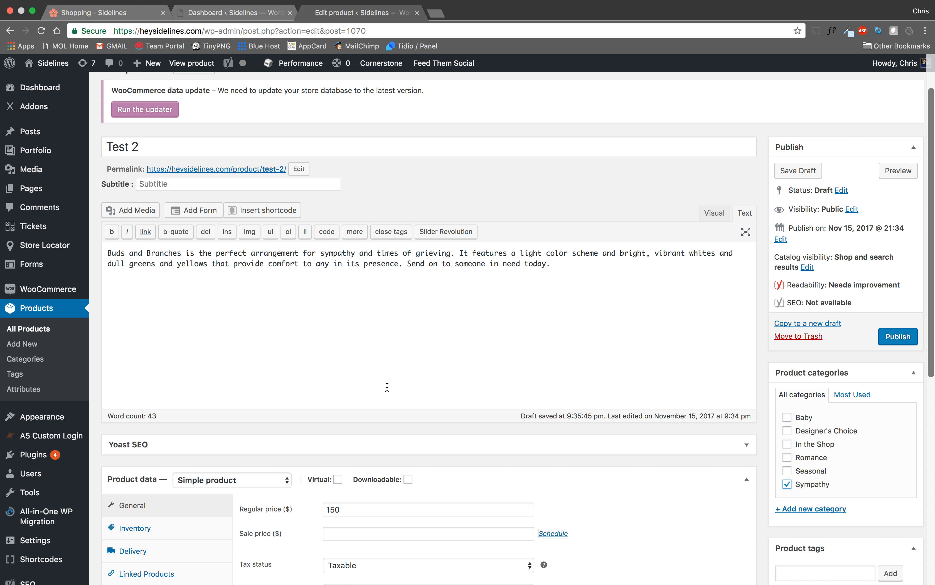
pyautogui.click(899, 336)
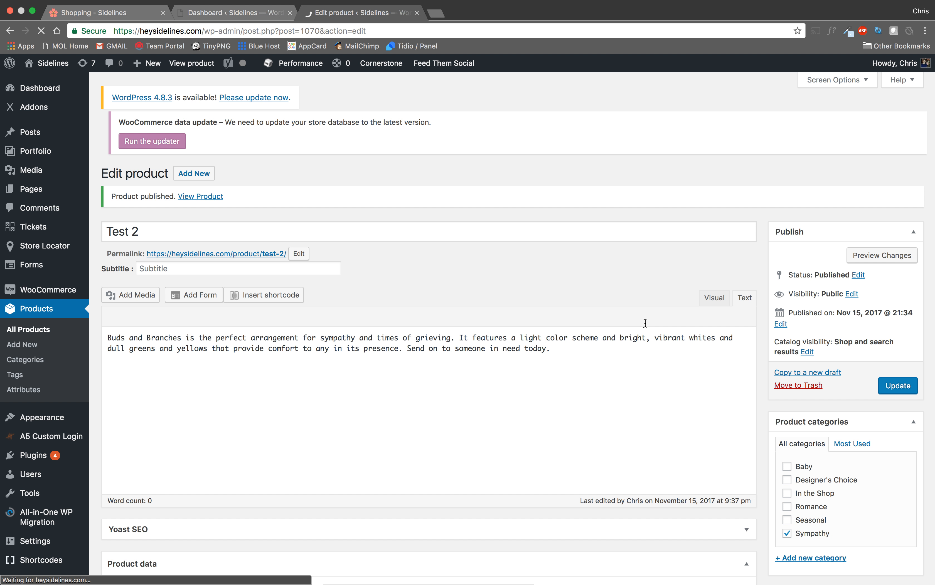
# Remove the current product image from the Test 2 product
pyautogui.scroll(-10, 595, 236)
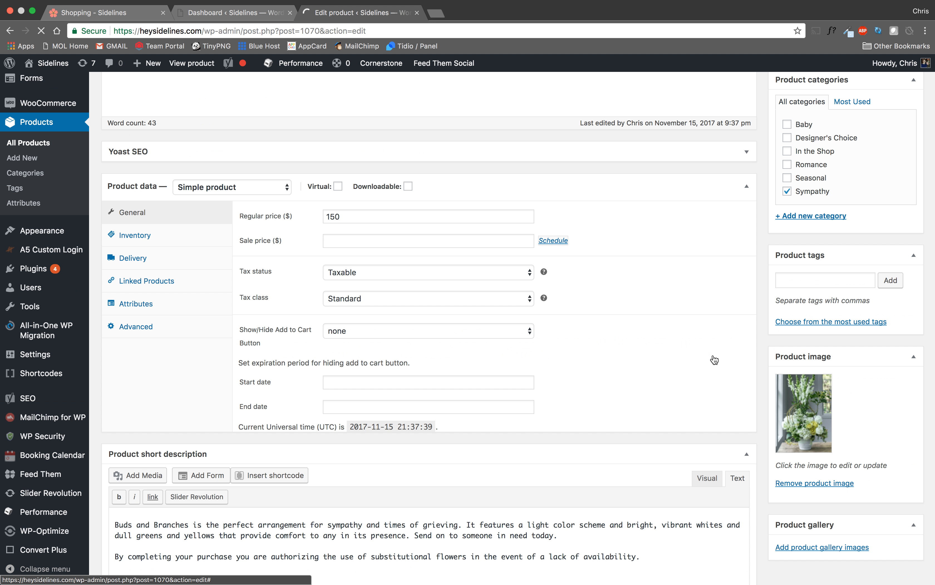
pyautogui.scroll(-2, 765, 394)
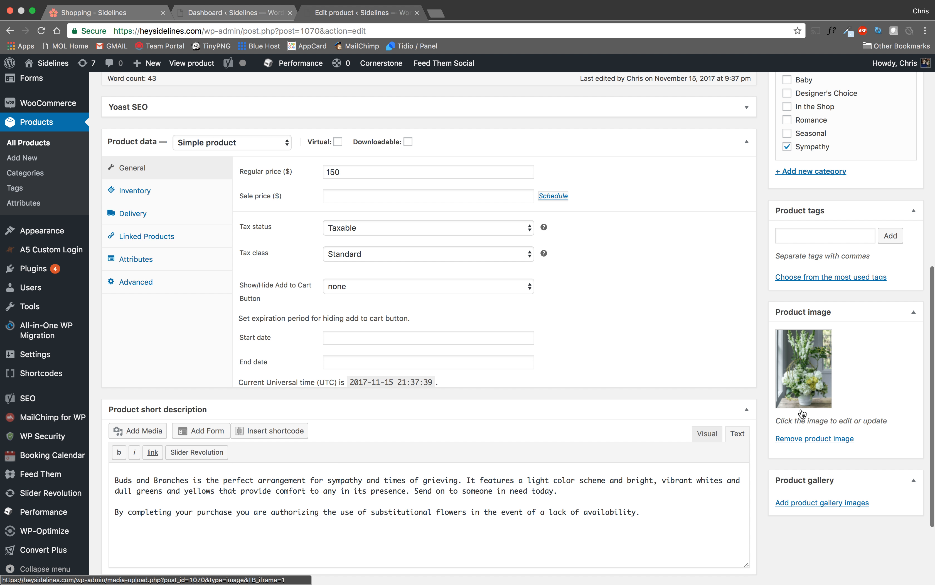
pyautogui.click(810, 439)
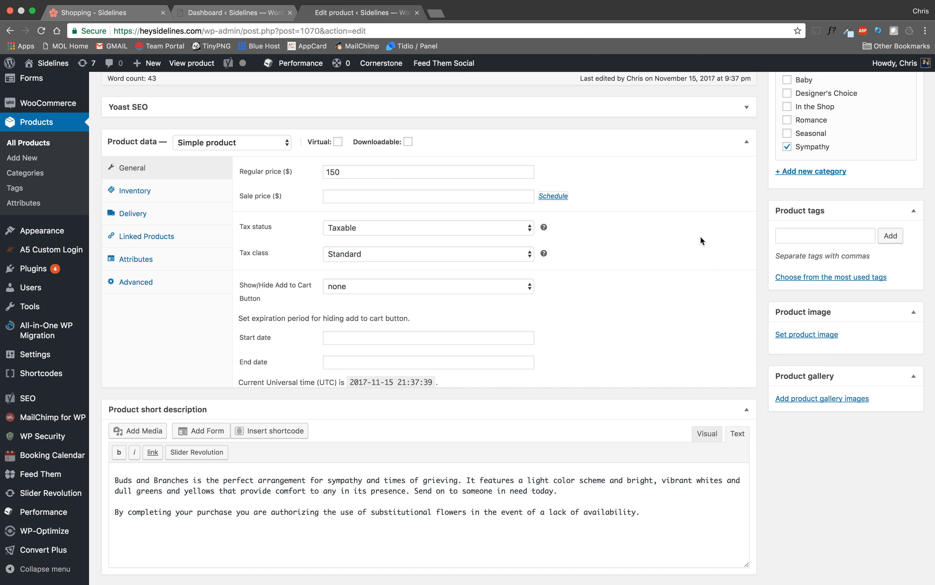
pyautogui.click(781, 335)
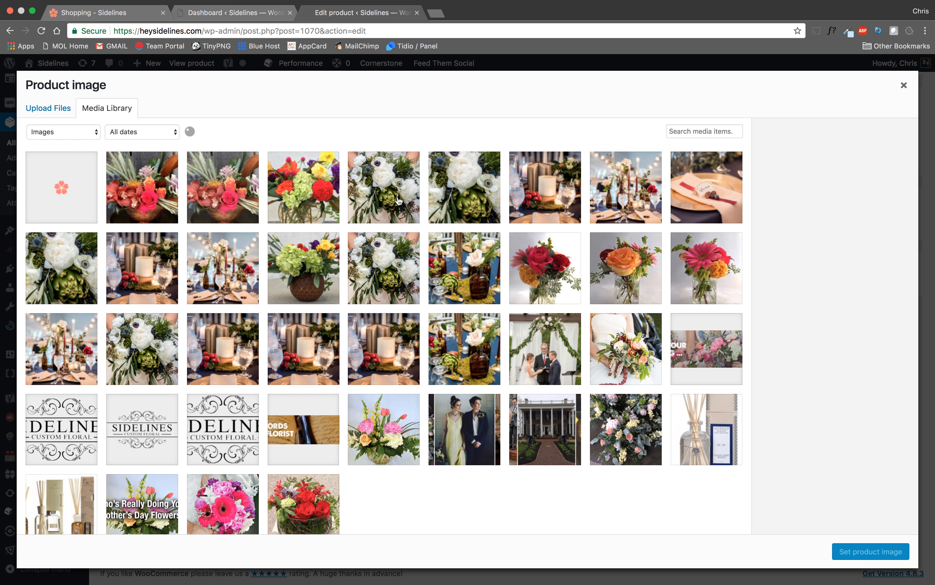
pyautogui.click(51, 108)
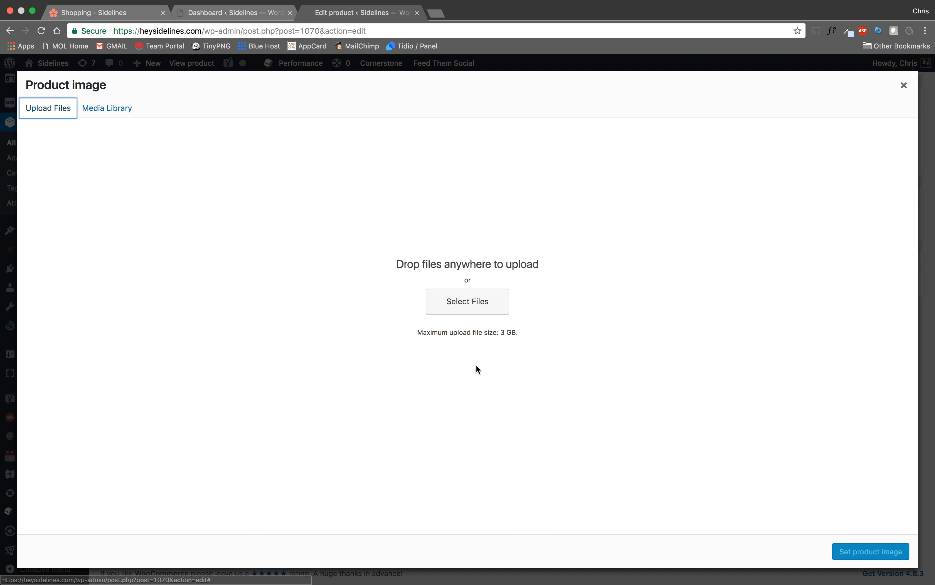
pyautogui.click(478, 306)
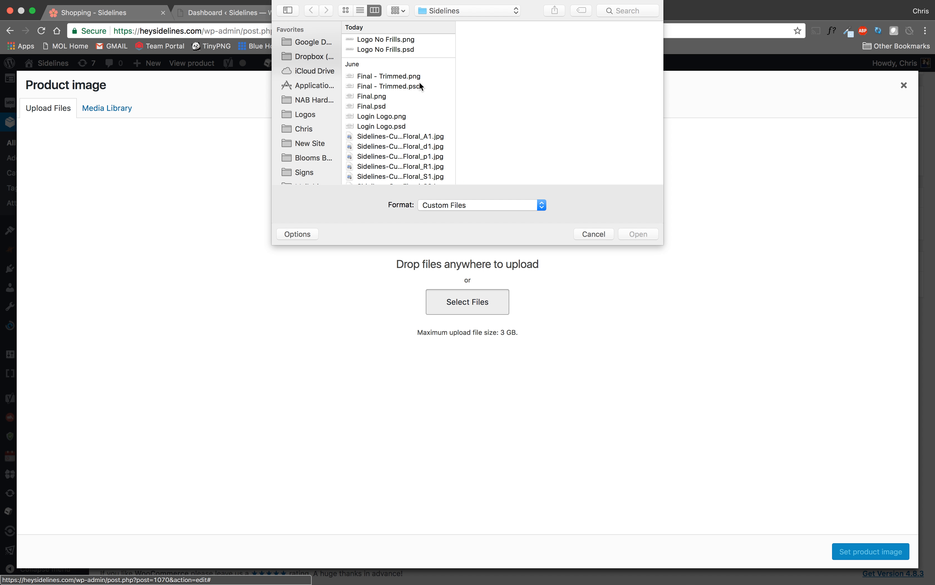
pyautogui.click(593, 233)
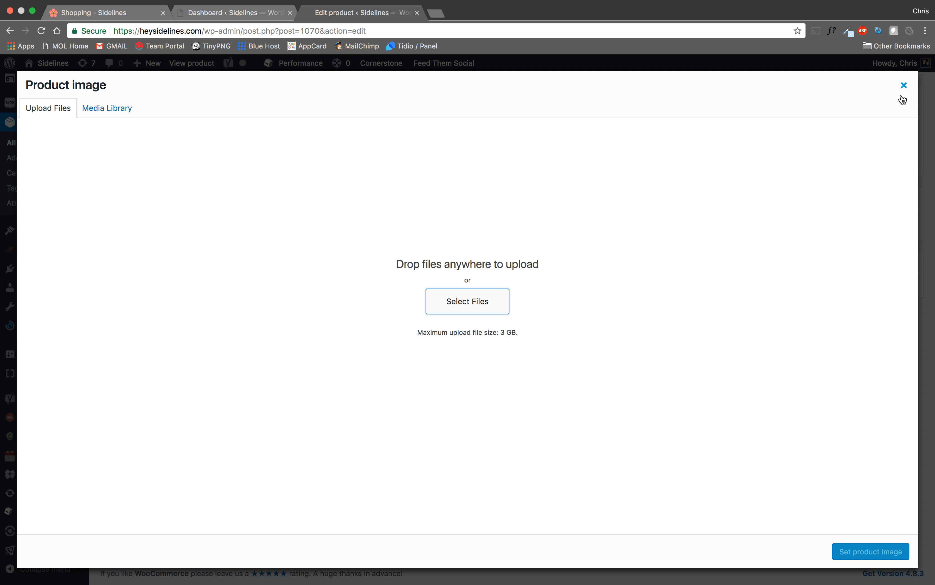
pyautogui.click(903, 86)
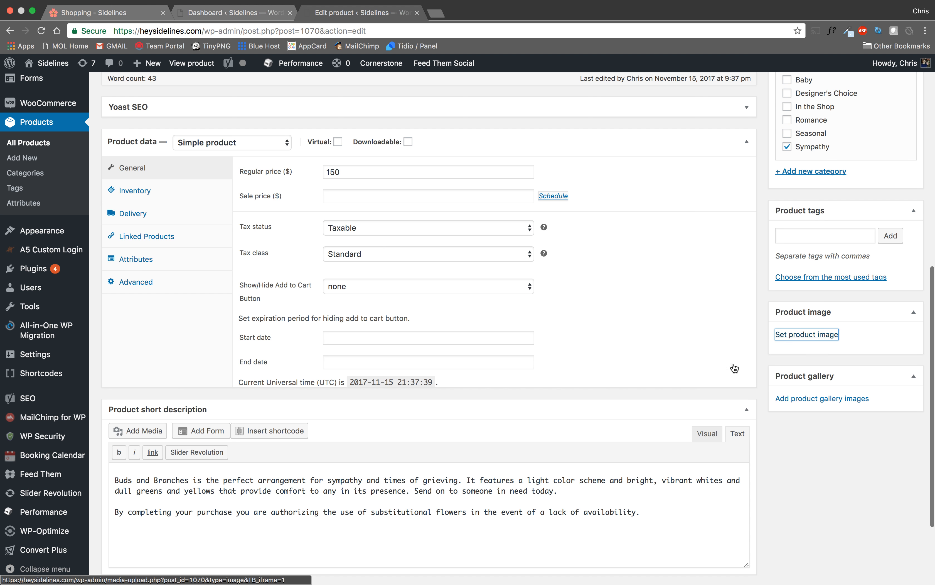
# Set Buds-and-Branches.png from the media library as the product image and update the product
pyautogui.click(792, 335)
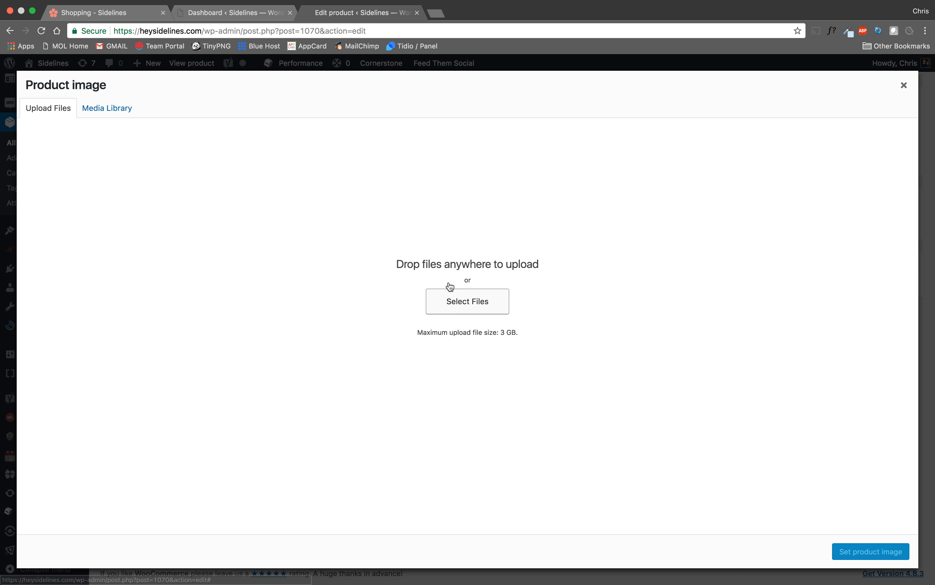
pyautogui.click(106, 112)
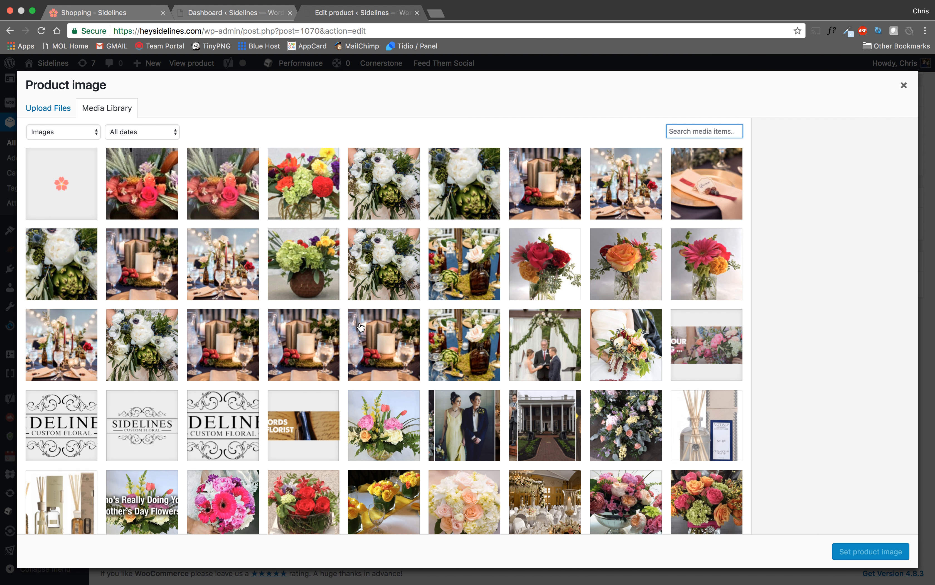
pyautogui.scroll(-20, 360, 326)
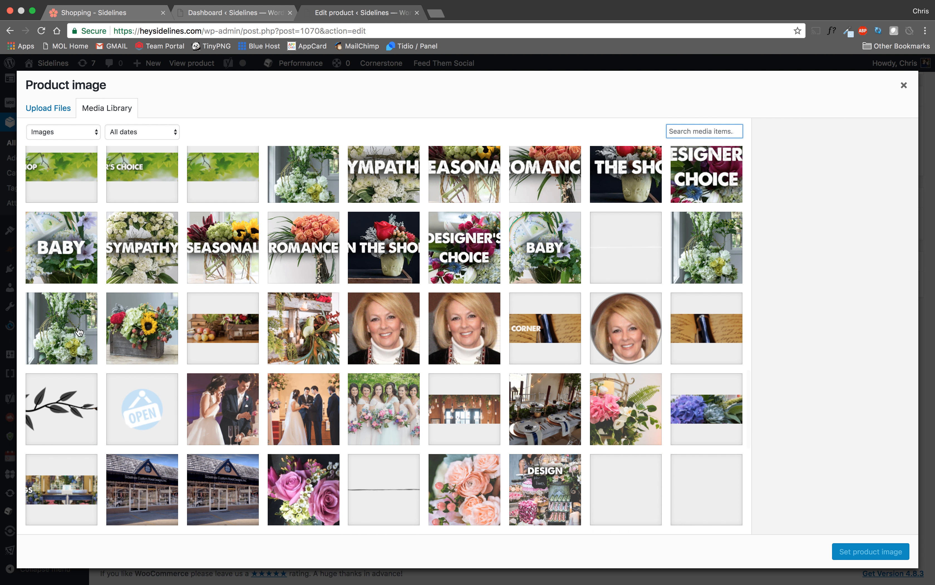
pyautogui.click(77, 333)
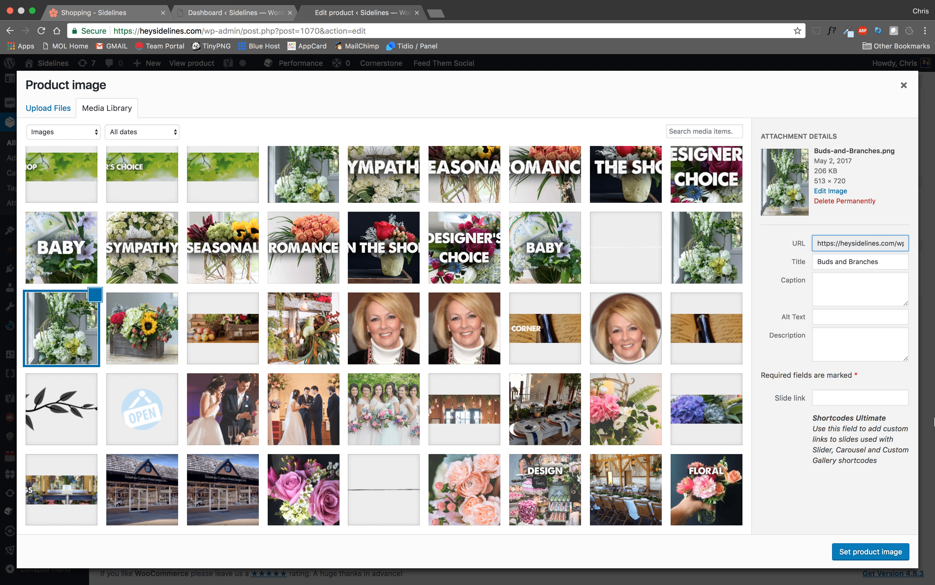
pyautogui.click(877, 556)
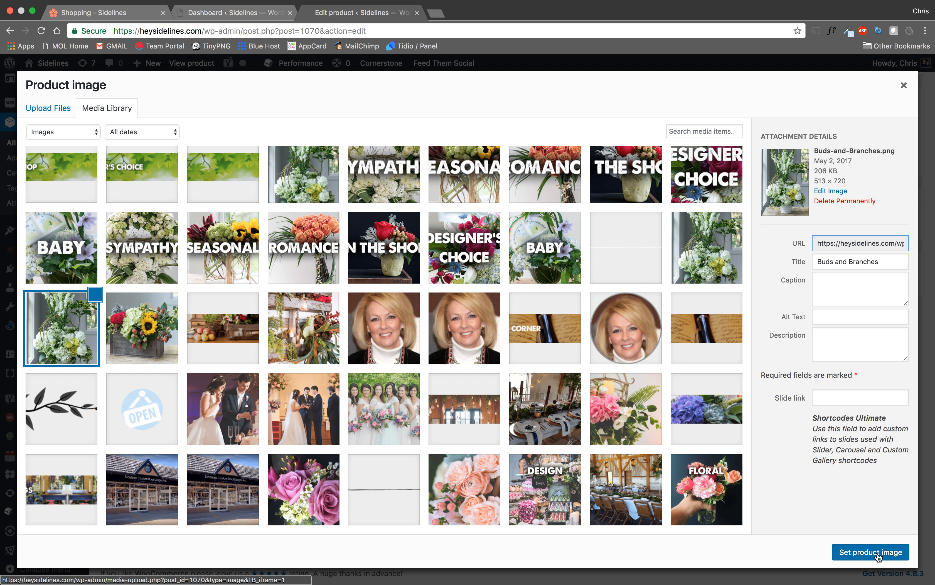
pyautogui.scroll(10, 693, 256)
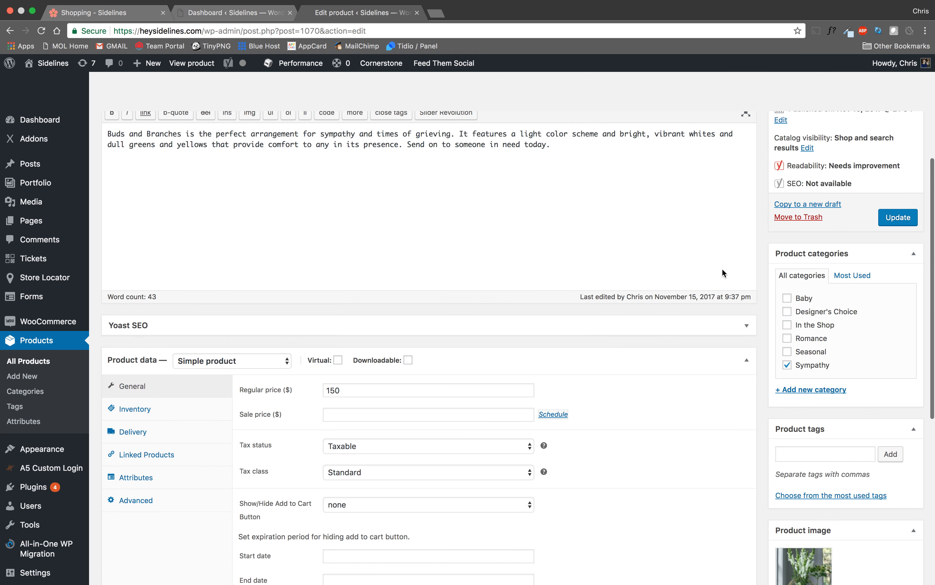
pyautogui.click(901, 427)
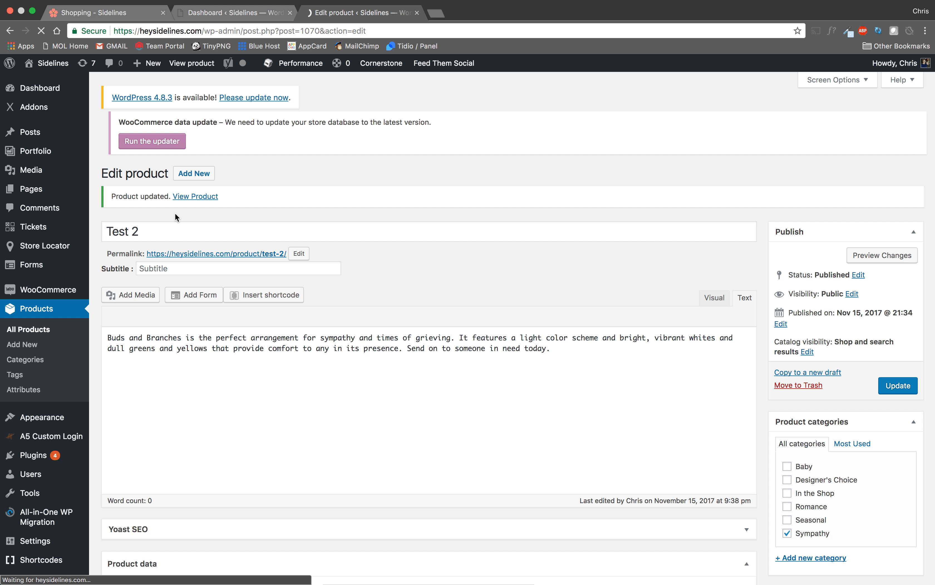
# Open the updated Test 2 product's public page in a new browser tab and select its web address
pyautogui.rightClick(188, 197)
pyautogui.click(207, 202)
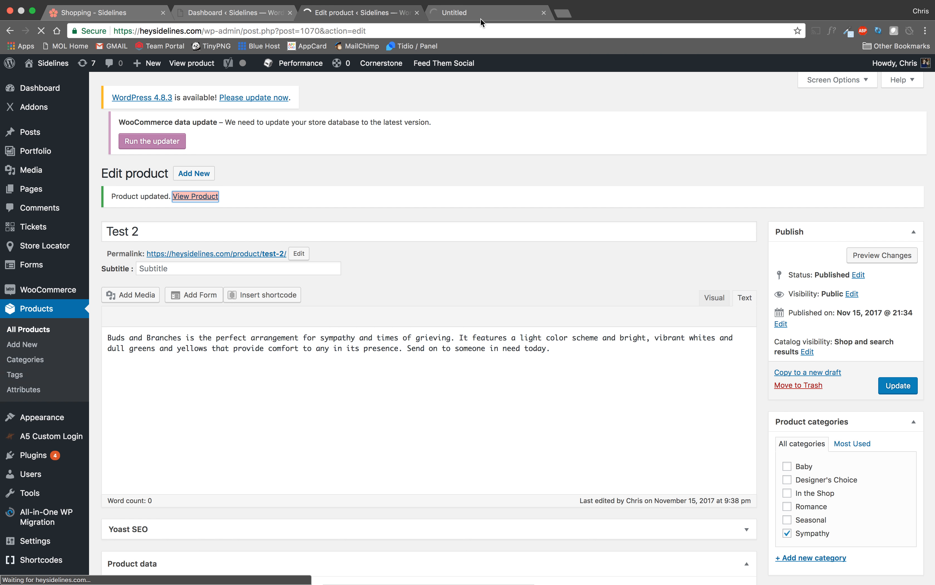
pyautogui.click(481, 18)
pyautogui.click(355, 13)
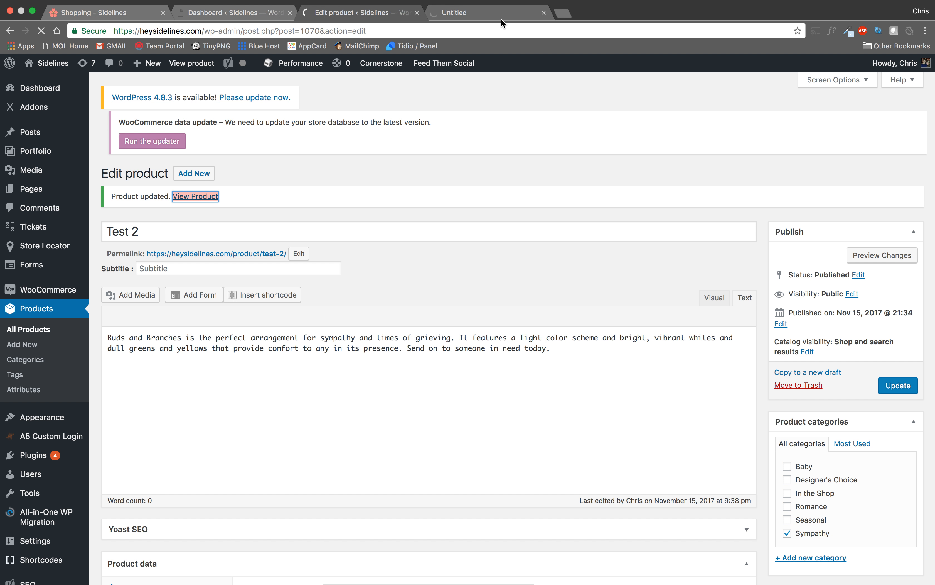
pyautogui.click(469, 17)
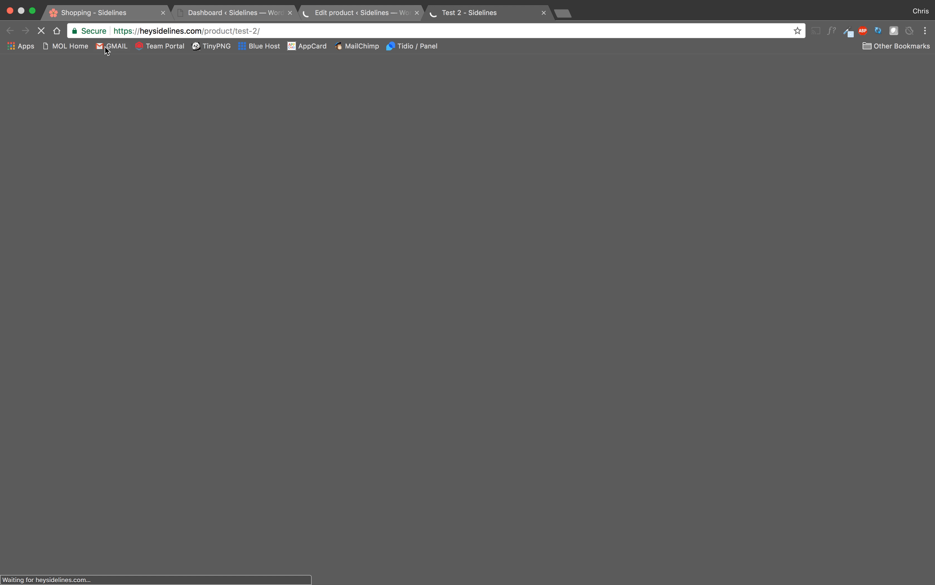
pyautogui.click(286, 31)
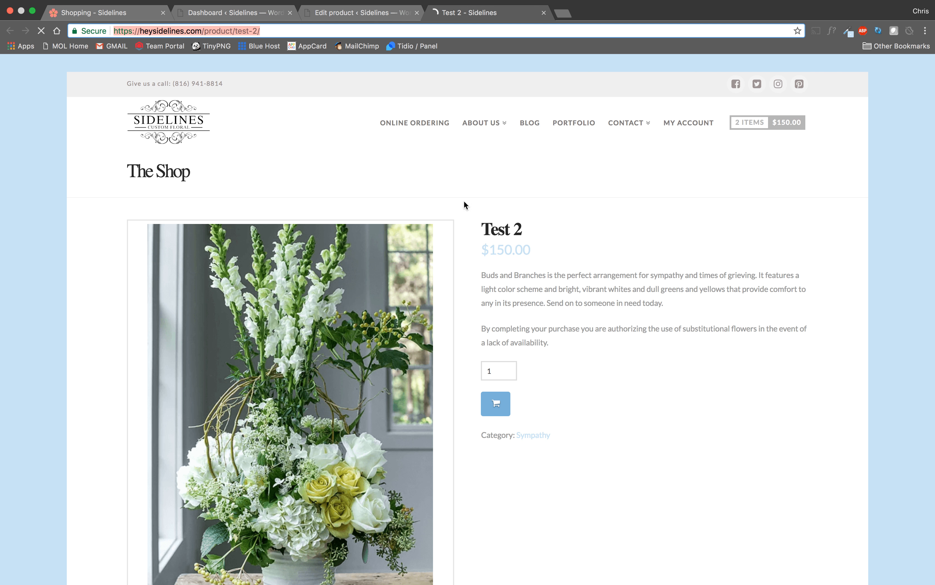
# Examine the product page's price, short description, cart and category area, full description and related products
pyautogui.scroll(-1, 81, 209)
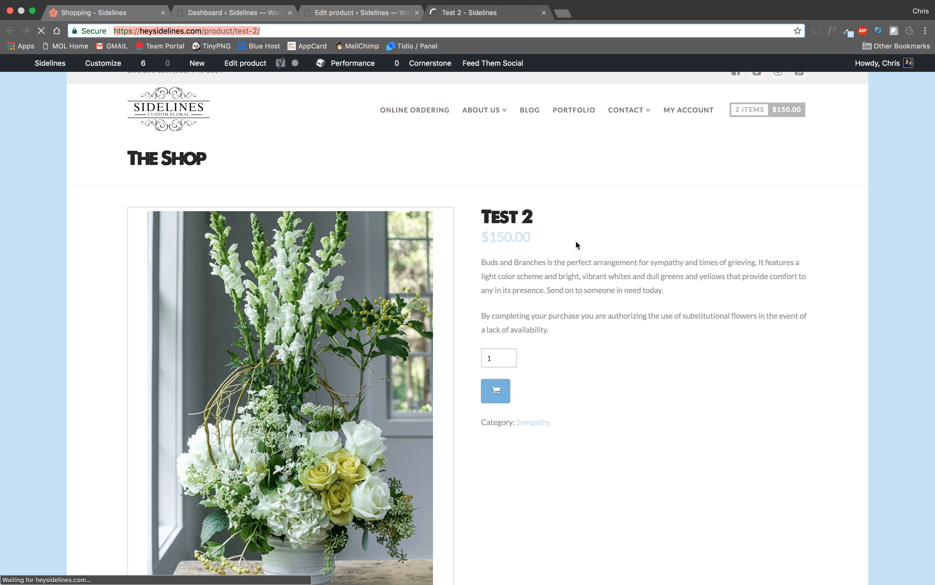
pyautogui.click(516, 238)
pyautogui.tripleClick(516, 238)
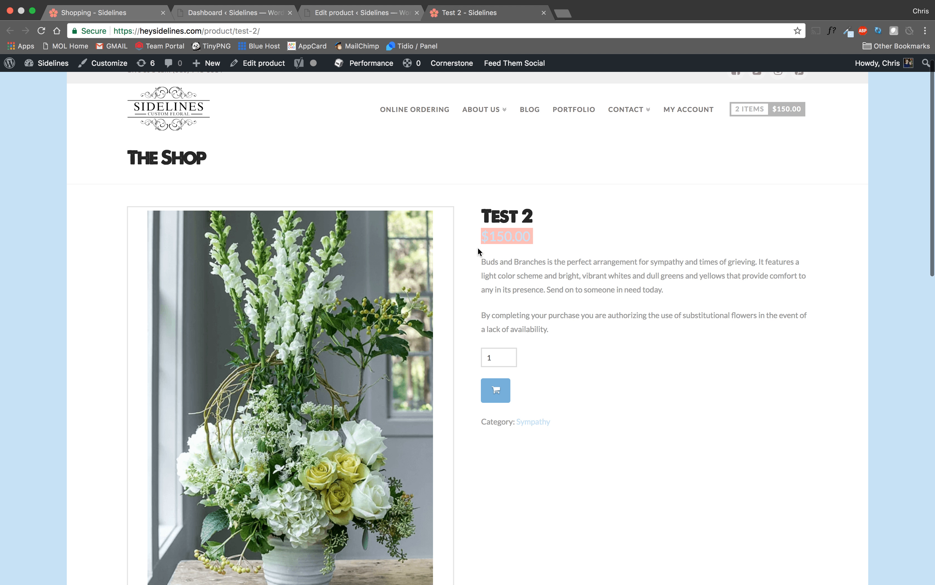
pyautogui.moveTo(599, 334); pyautogui.dragTo(489, 263)
pyautogui.click(589, 304)
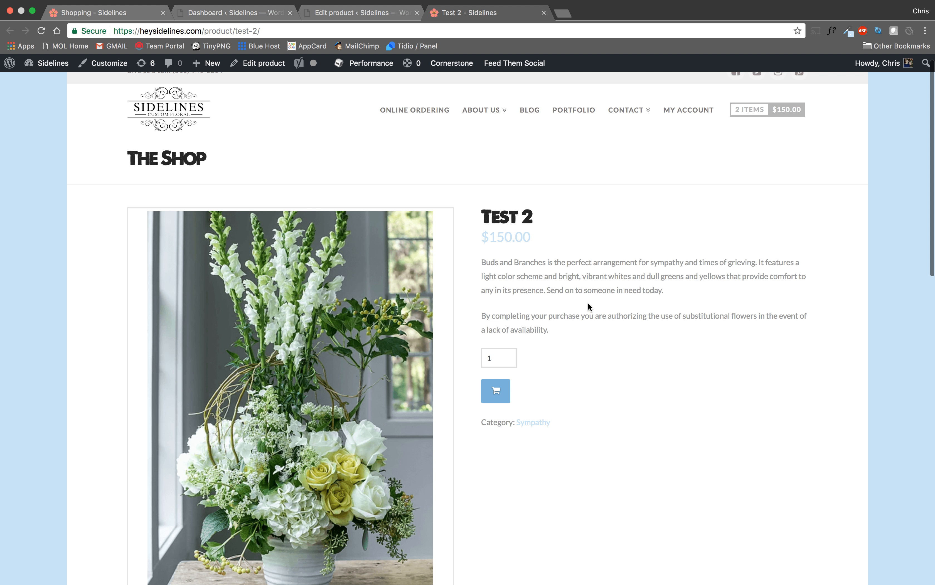
pyautogui.scroll(-2, 567, 314)
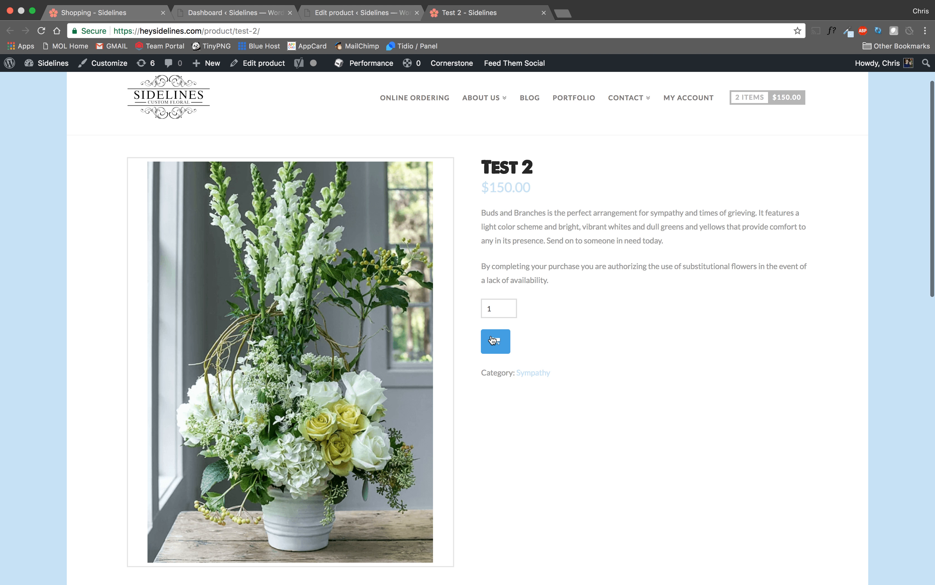
pyautogui.scroll(-5, 495, 336)
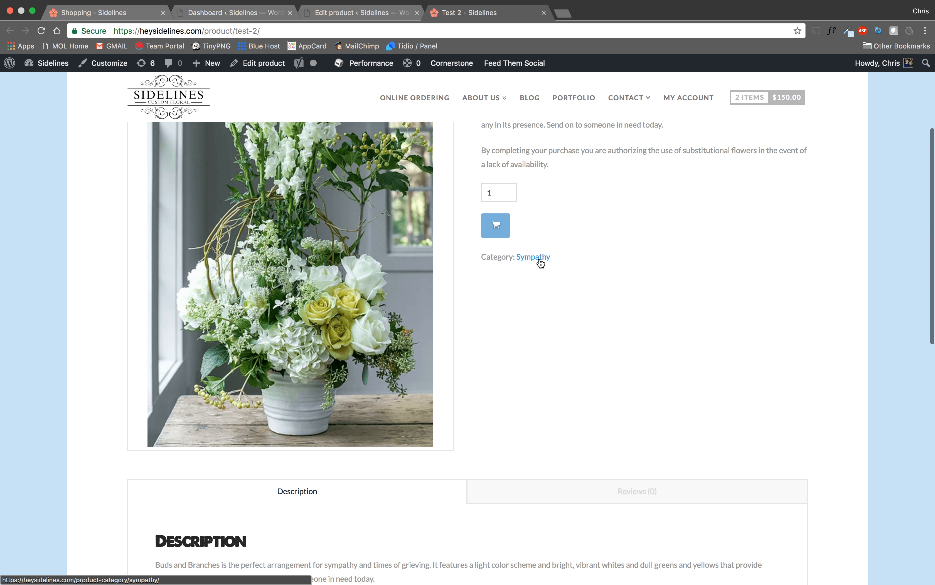
pyautogui.scroll(-4, 540, 264)
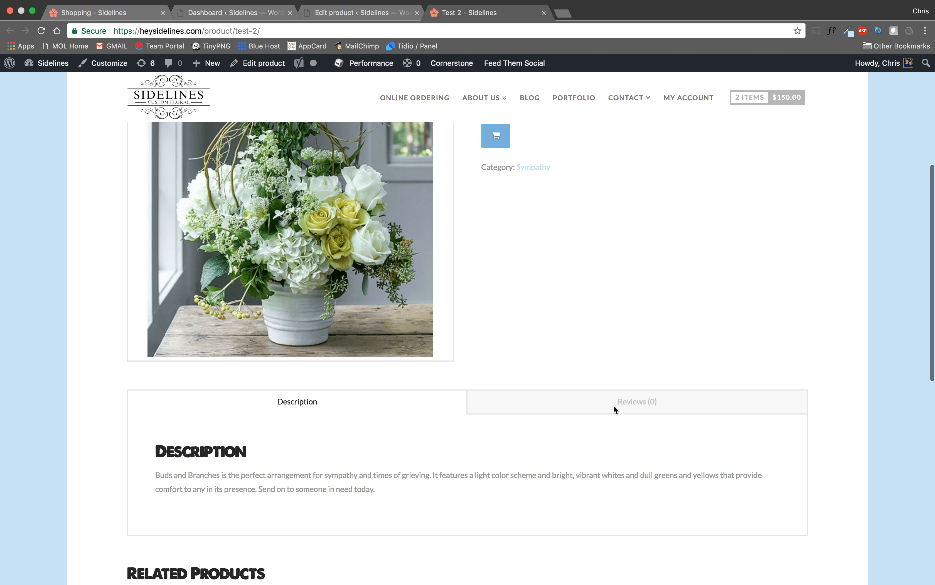
pyautogui.scroll(-4, 558, 414)
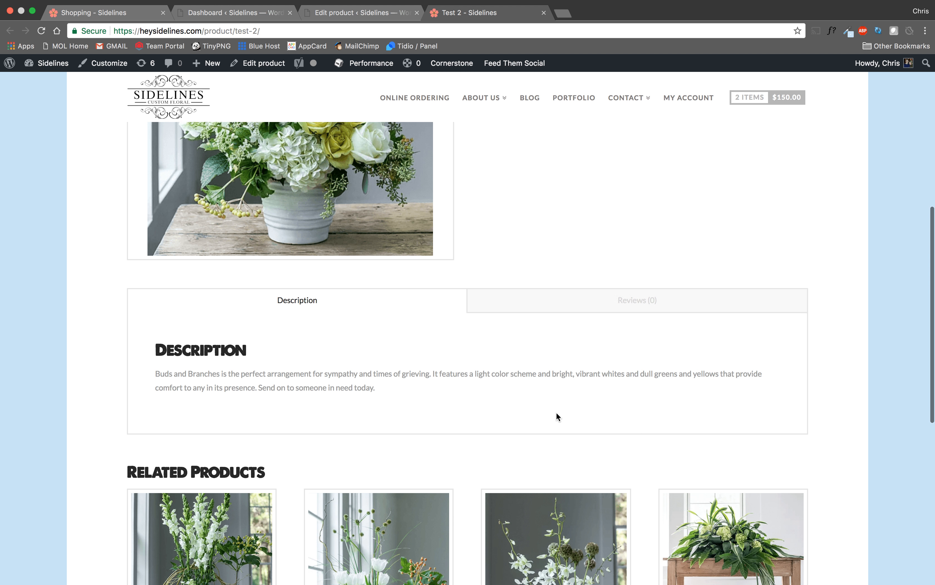
pyautogui.scroll(-13, 557, 415)
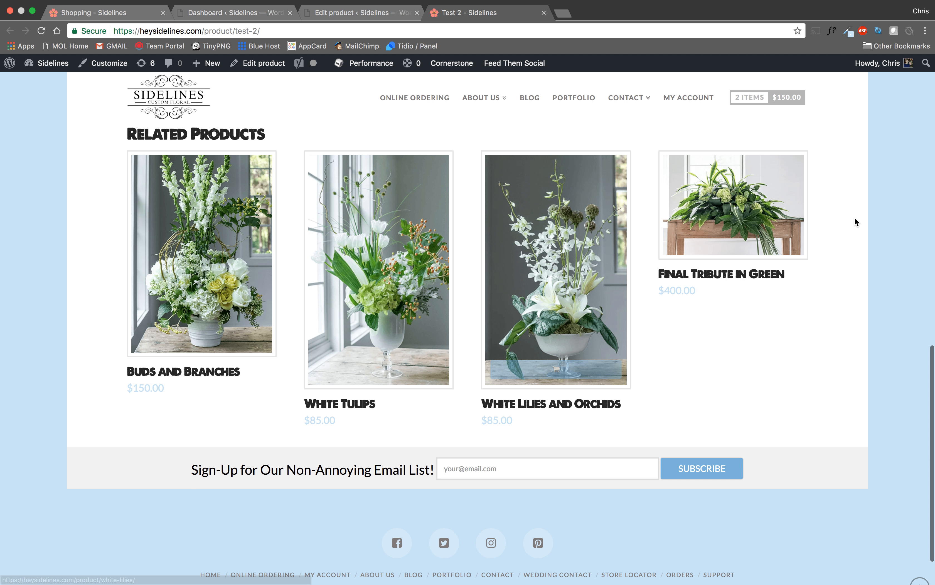
pyautogui.scroll(9, 851, 219)
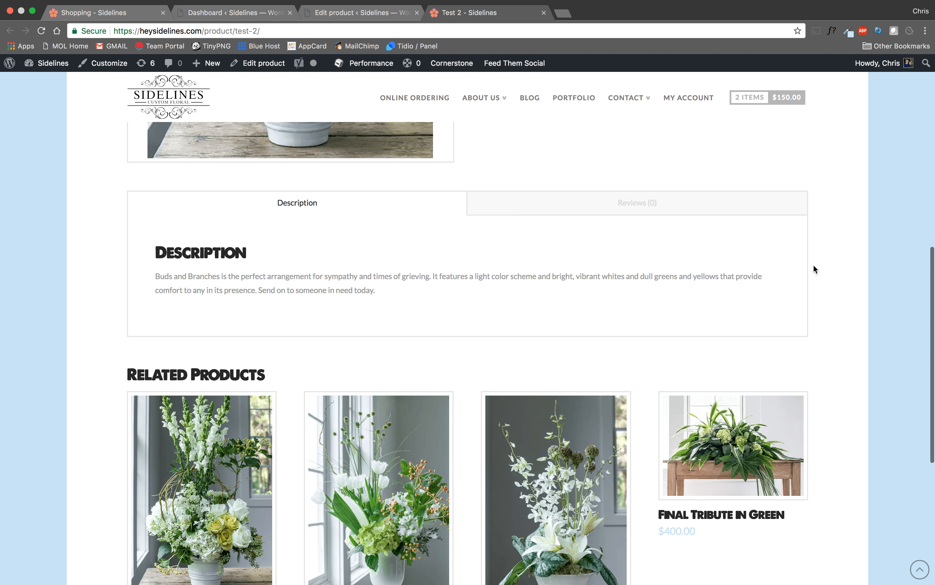
# Look at the product's reviews section and the flower substitution notice in its short description
pyautogui.click(533, 195)
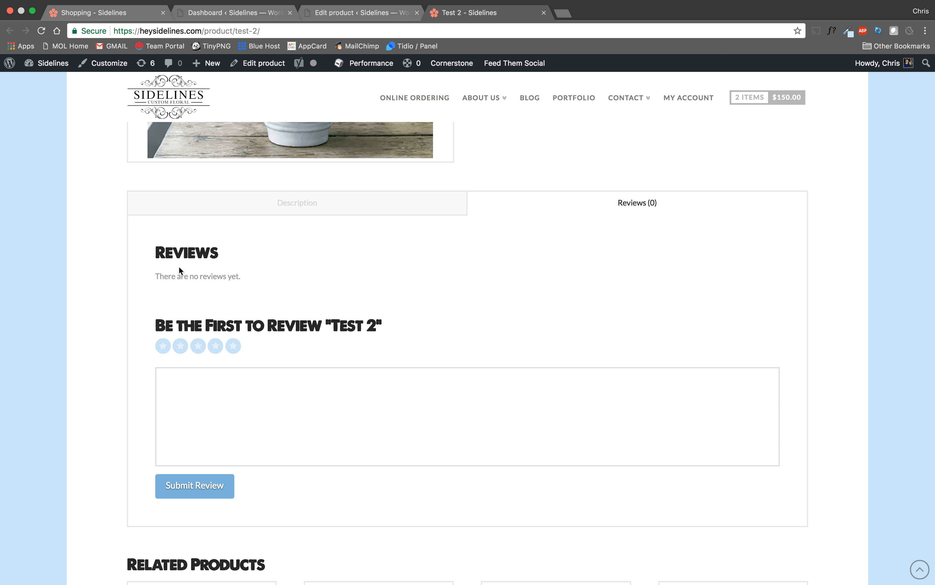
pyautogui.click(263, 373)
pyautogui.scroll(10, 383, 243)
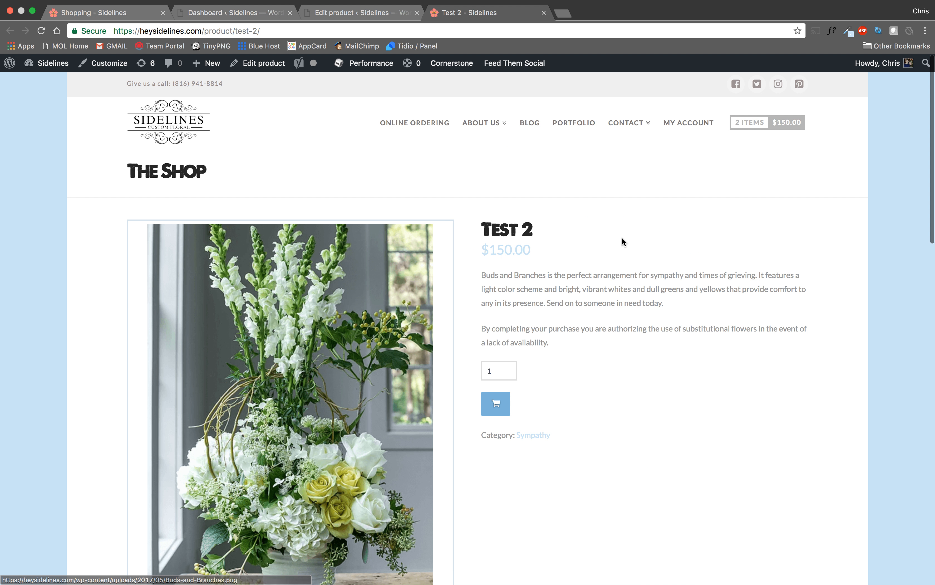
pyautogui.moveTo(556, 341); pyautogui.dragTo(481, 327)
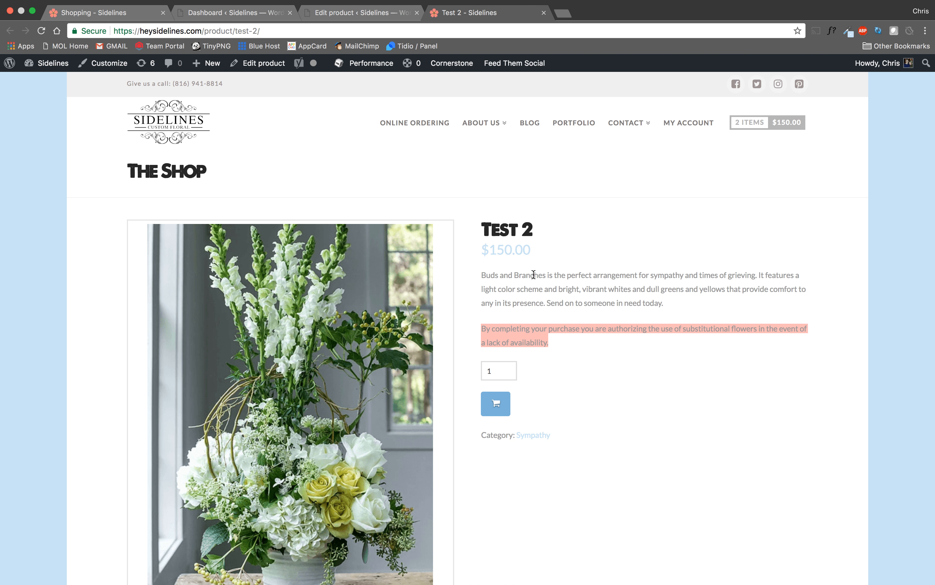
pyautogui.click(525, 273)
pyautogui.click(564, 277)
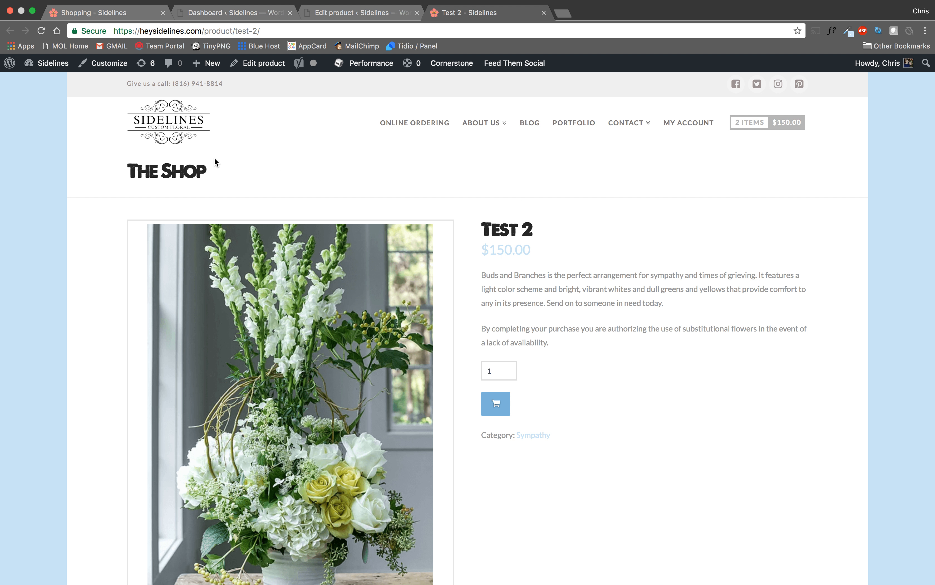
# Switch to the WordPress dashboard and open the list of all site pages
pyautogui.click(392, 13)
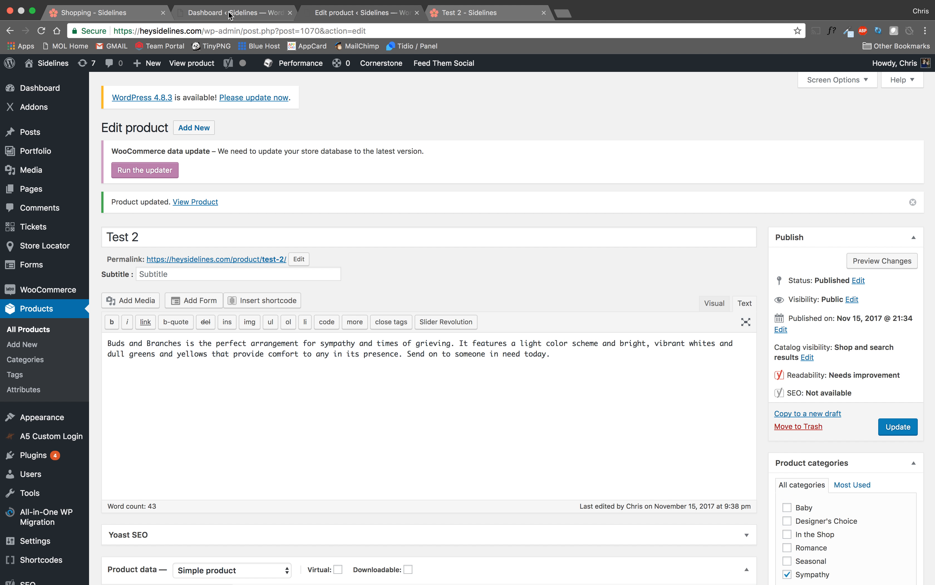
pyautogui.click(230, 13)
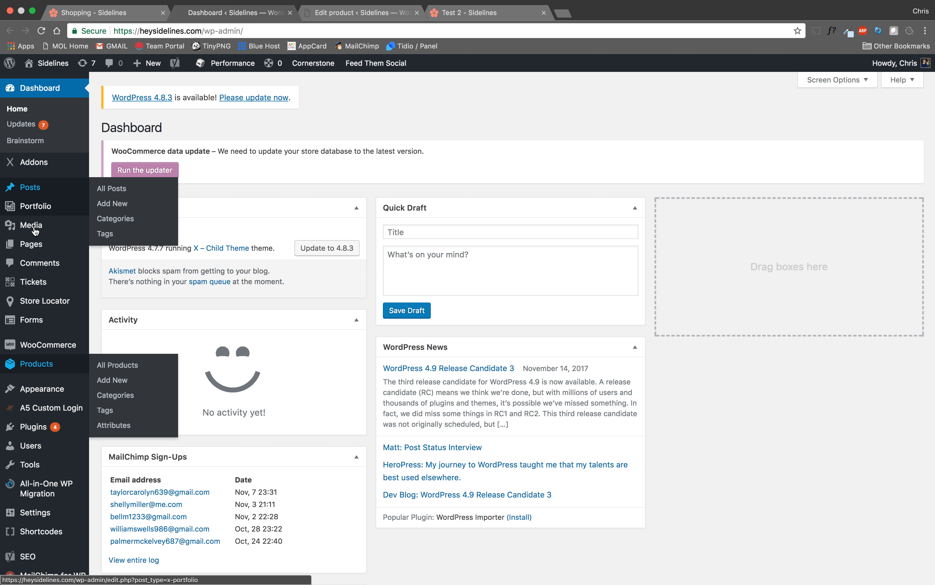
pyautogui.click(38, 249)
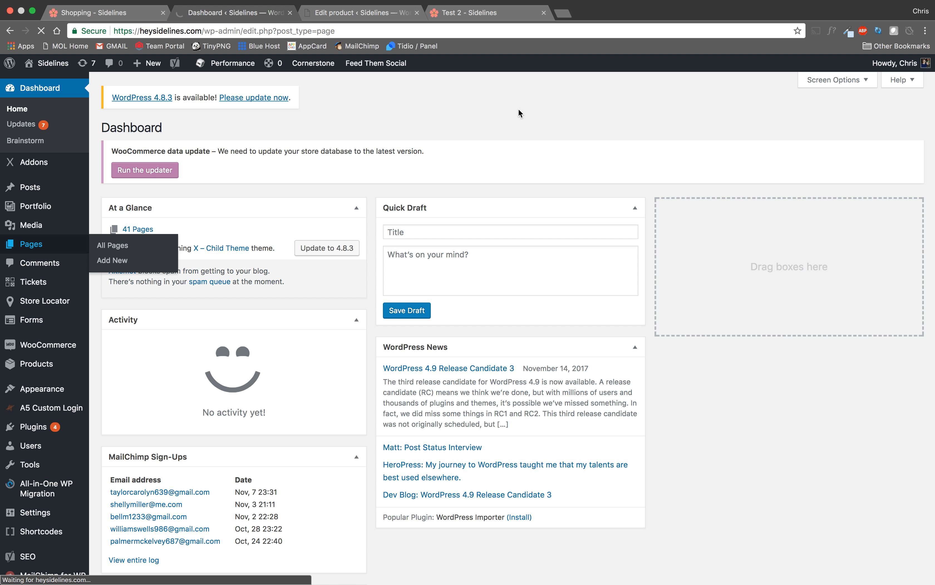
# Check the live Shopping page's category tiles, top banner and web address
pyautogui.click(88, 13)
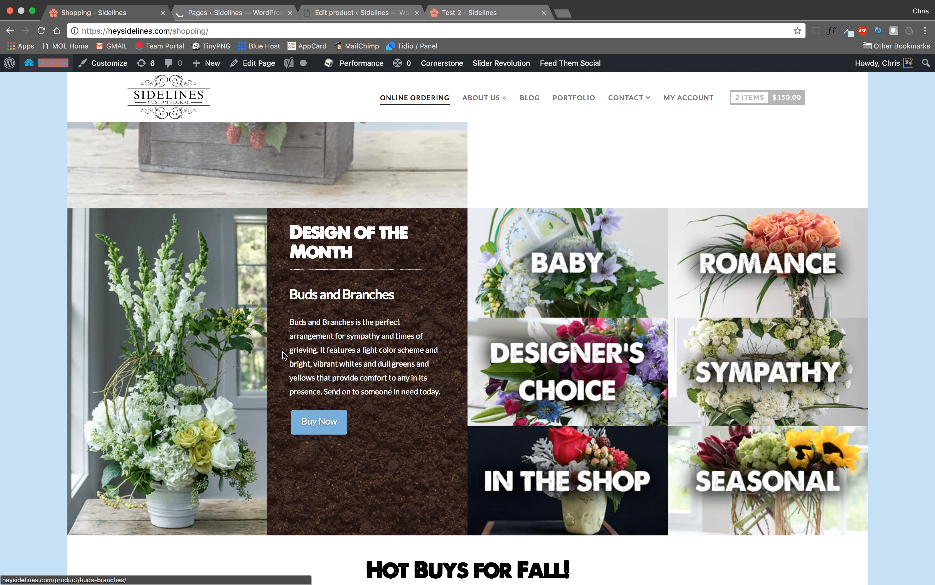
pyautogui.scroll(3, 303, 364)
pyautogui.scroll(9, 304, 363)
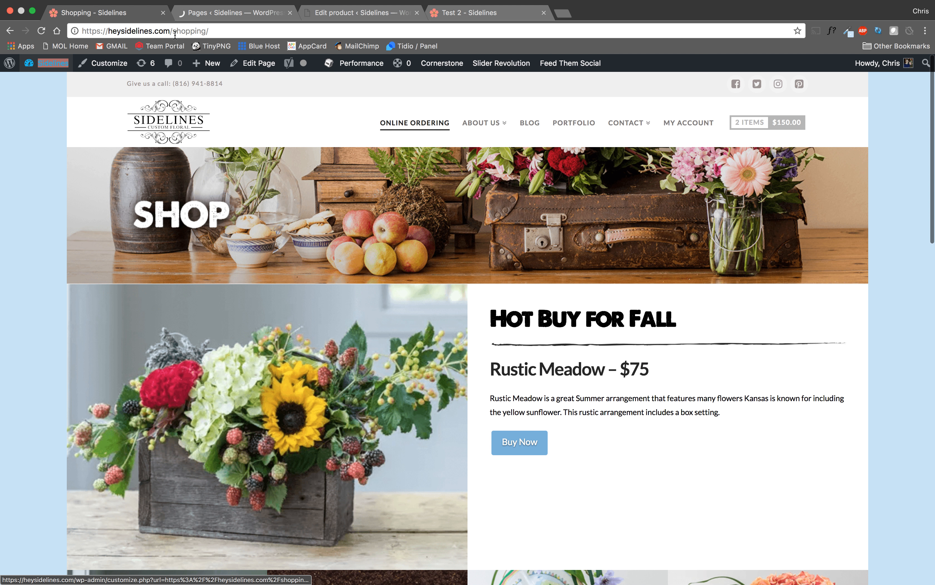
# Return to the WordPress pages list and search it for "sympathy"
pyautogui.click(231, 13)
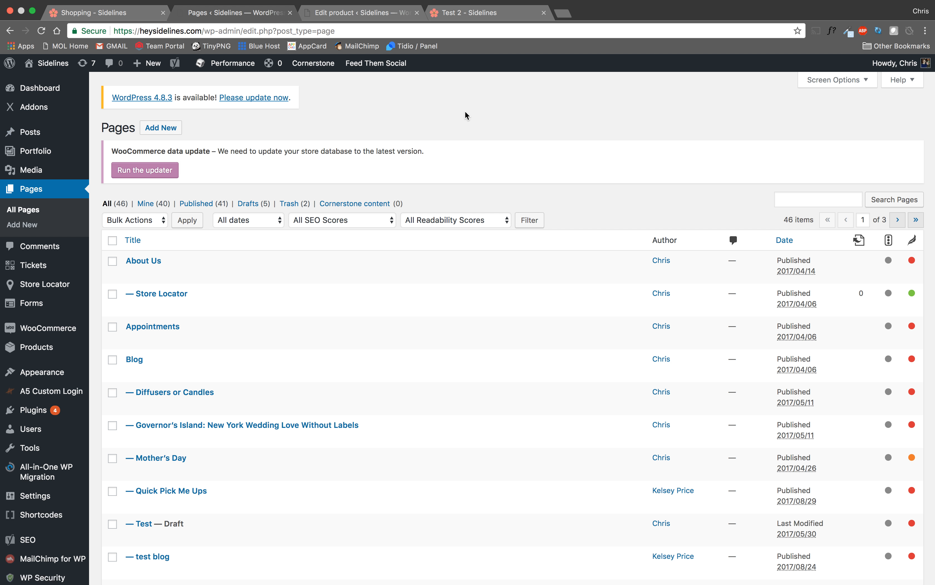
pyautogui.scroll(-4, 465, 111)
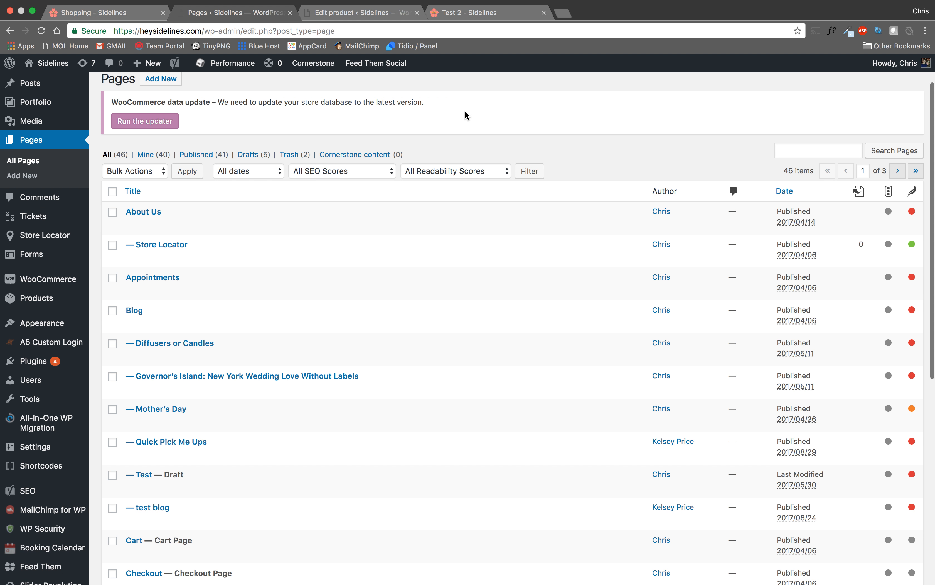
pyautogui.scroll(-10, 466, 112)
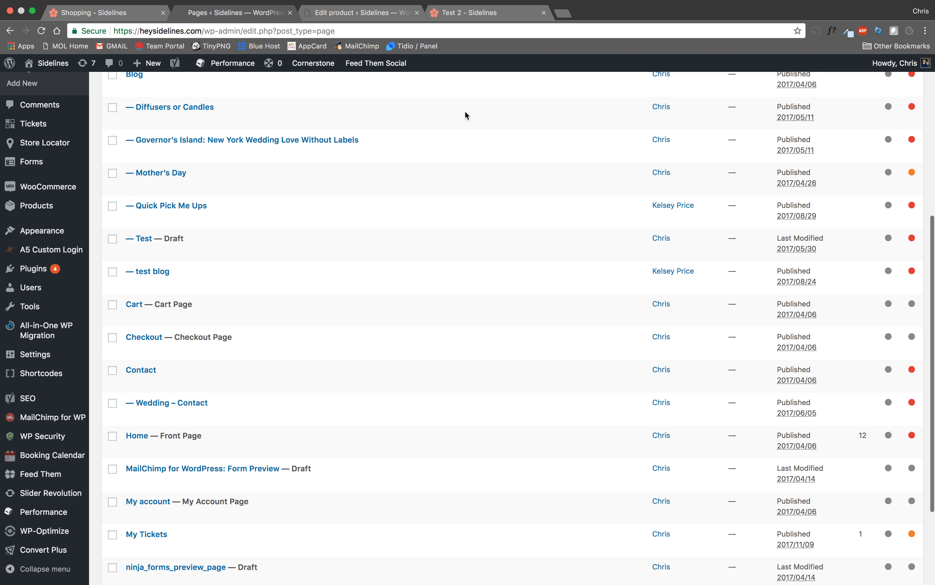
pyautogui.scroll(-2, 466, 115)
pyautogui.scroll(15, 466, 115)
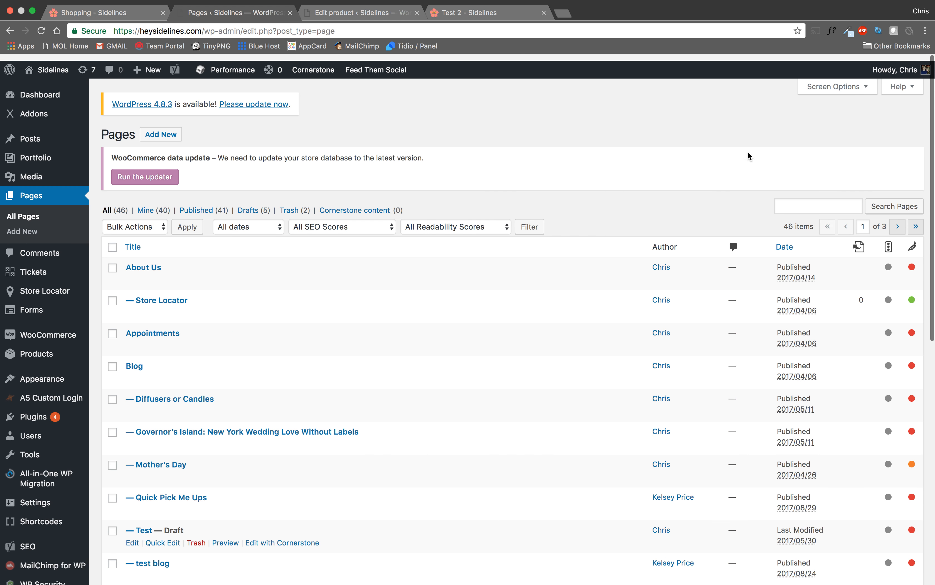
pyautogui.click(792, 194)
pyautogui.write('sy')
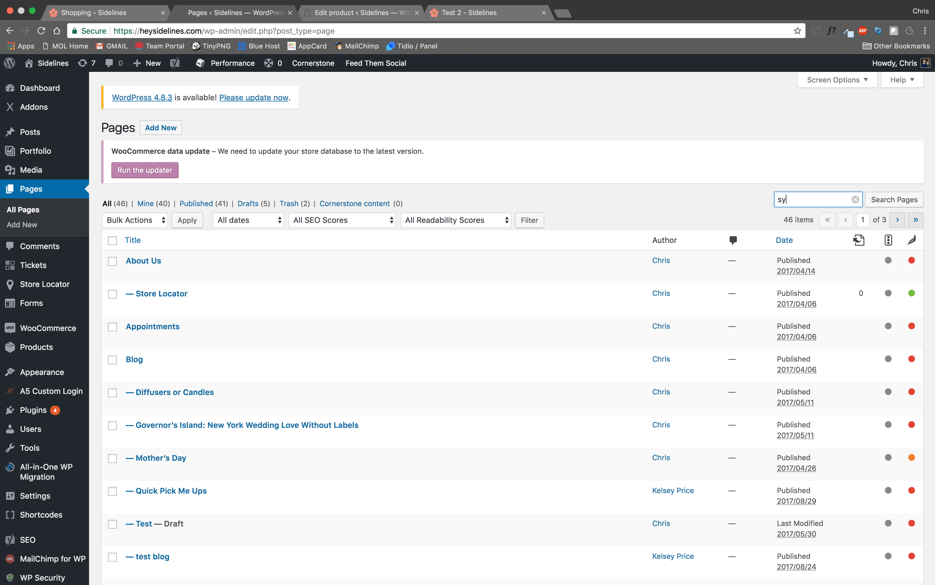
pyautogui.write('p')
pyautogui.press('BackSpace')
pyautogui.press('BackSpace')
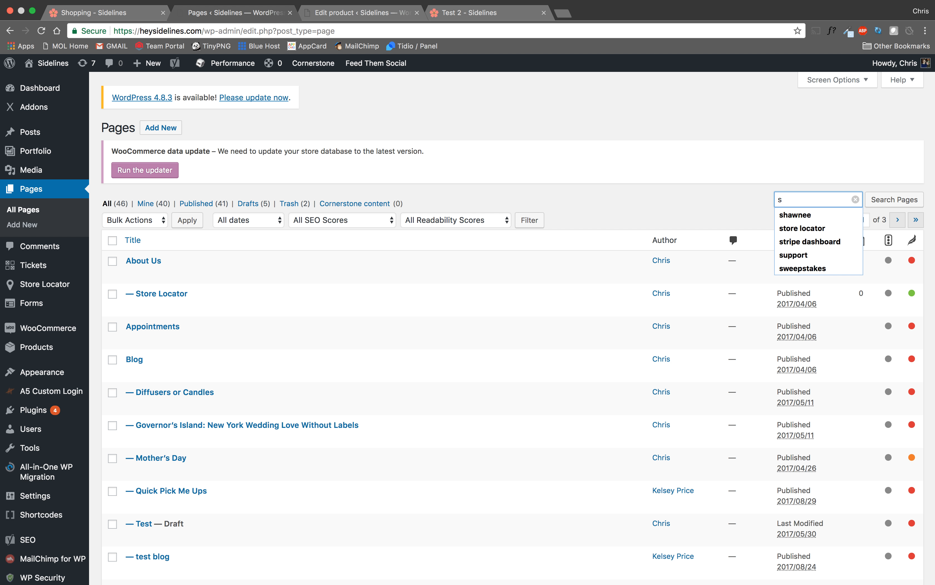
pyautogui.write('ympathy')
pyautogui.press('Return')
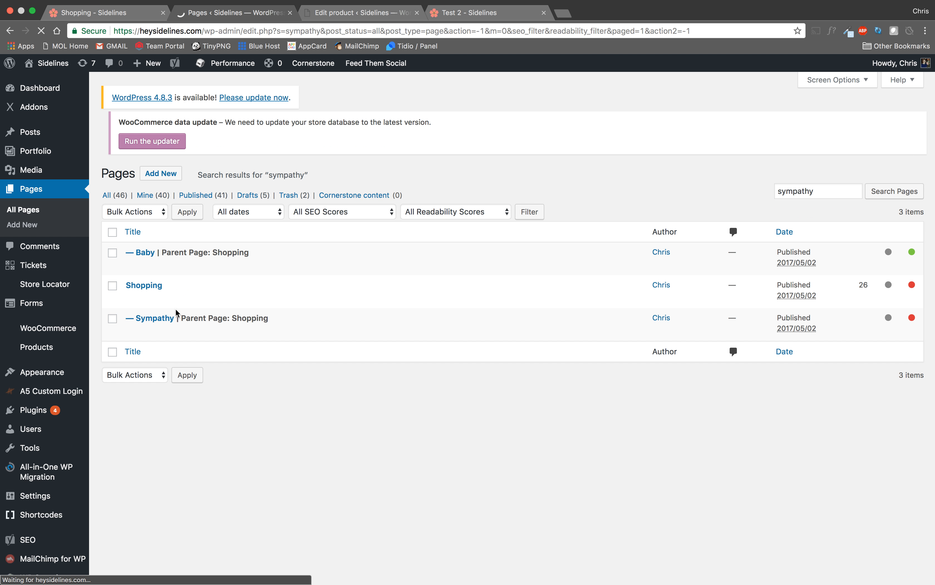
# Open the Sympathy page, a child of Shopping, in the Cornerstone editor
pyautogui.moveTo(155, 328)
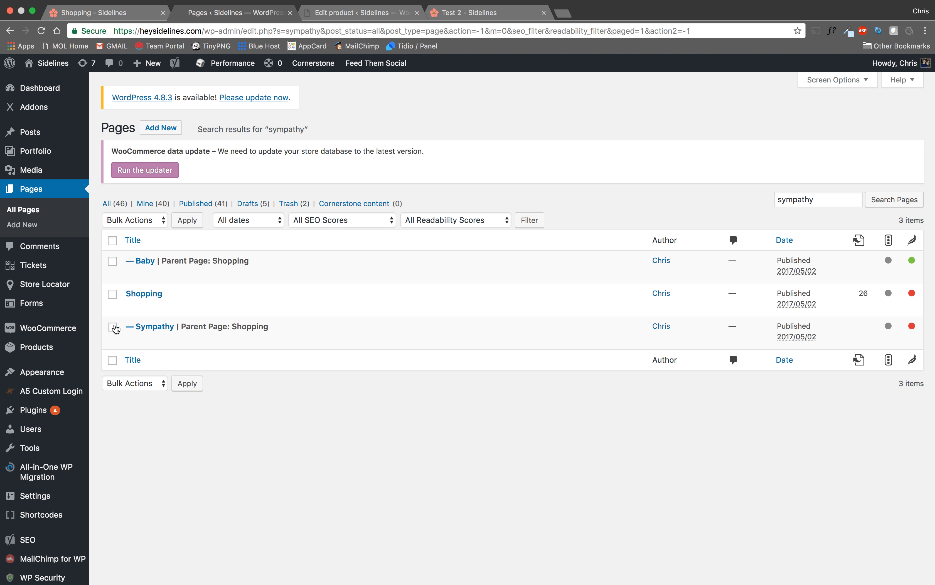
pyautogui.moveTo(182, 326); pyautogui.dragTo(241, 327)
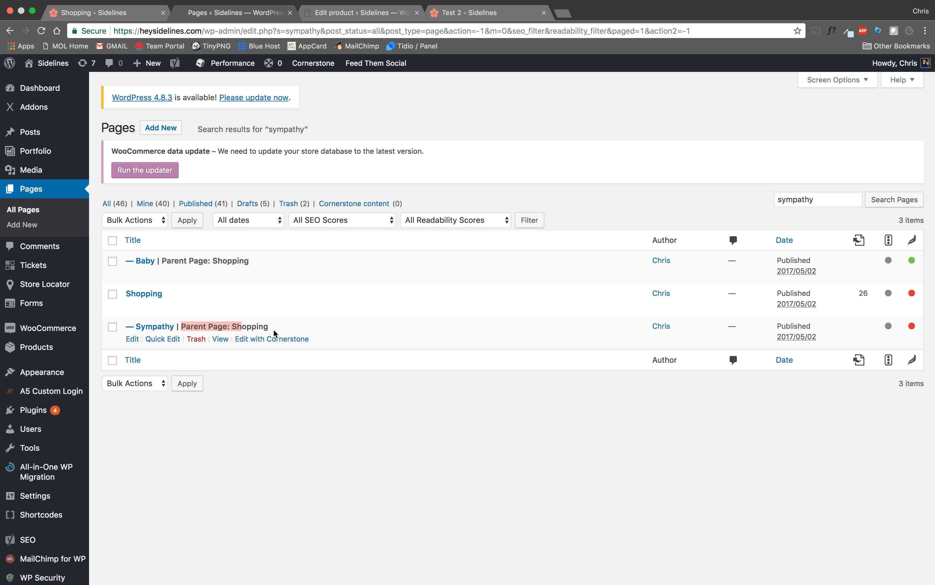
pyautogui.click(142, 328)
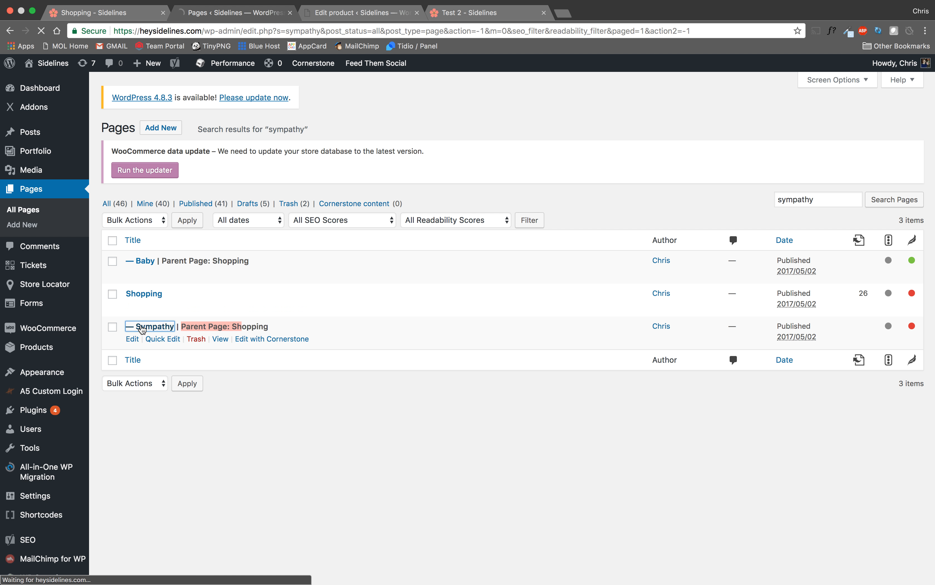
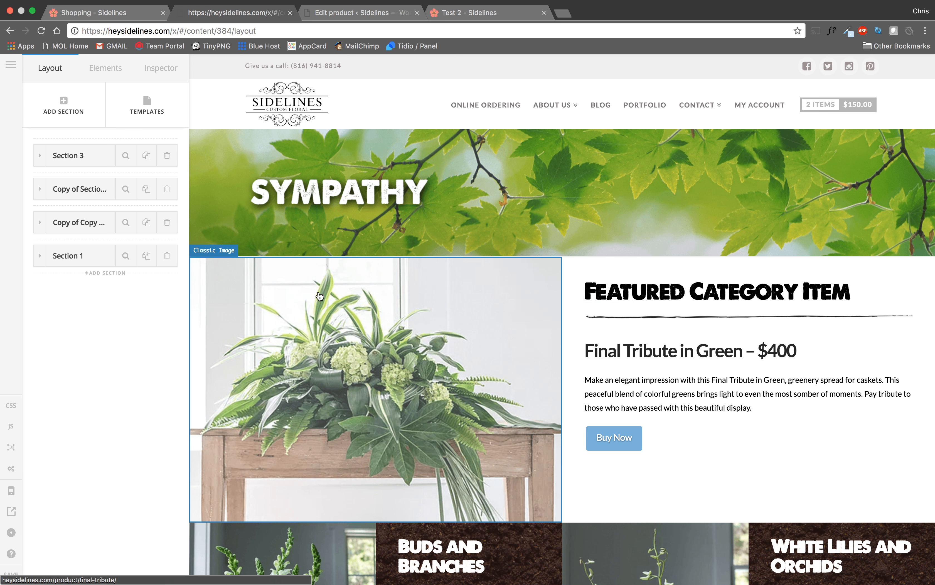
# Examine the Sympathy page's featured category item and the rows of products beneath it
pyautogui.scroll(-4, 377, 417)
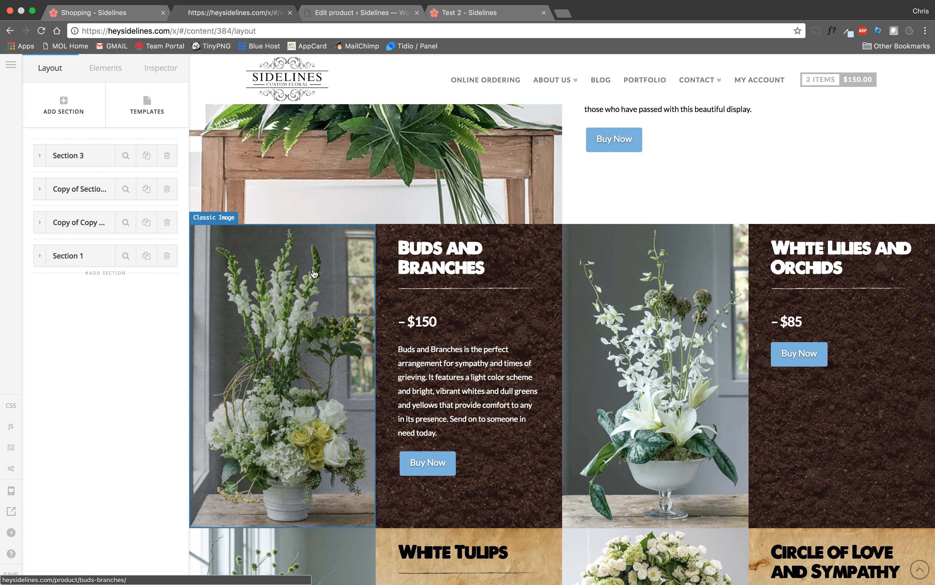
pyautogui.scroll(-3, 314, 273)
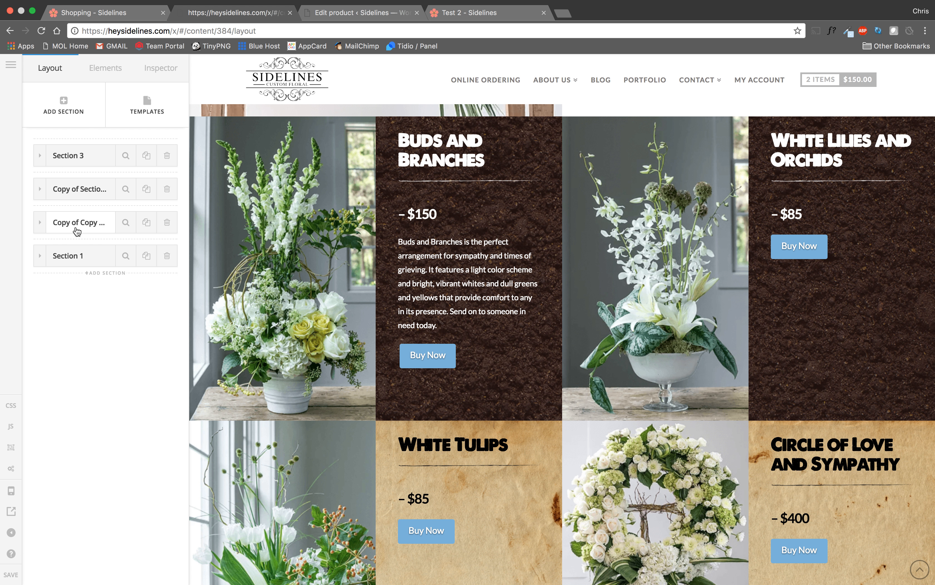
pyautogui.scroll(5, 460, 275)
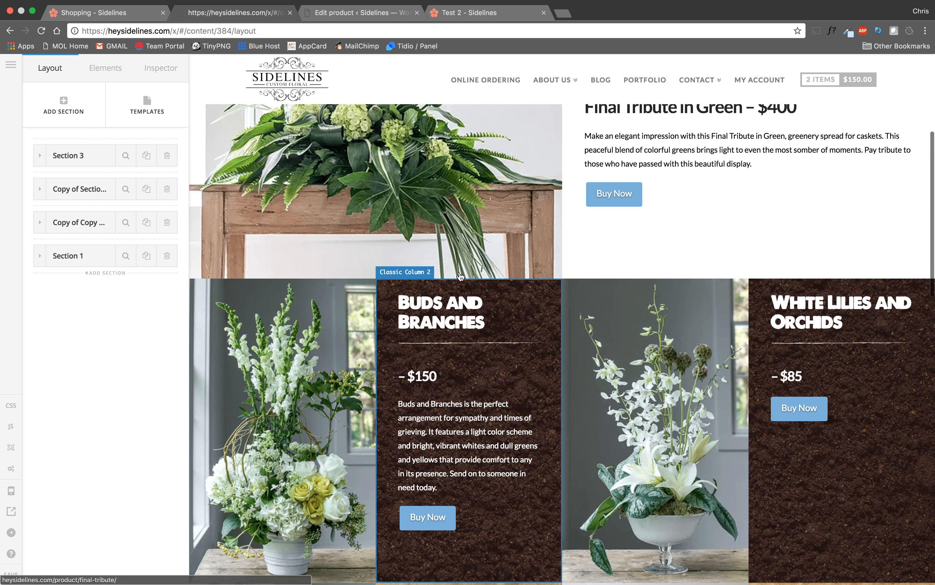
pyautogui.scroll(3, 460, 275)
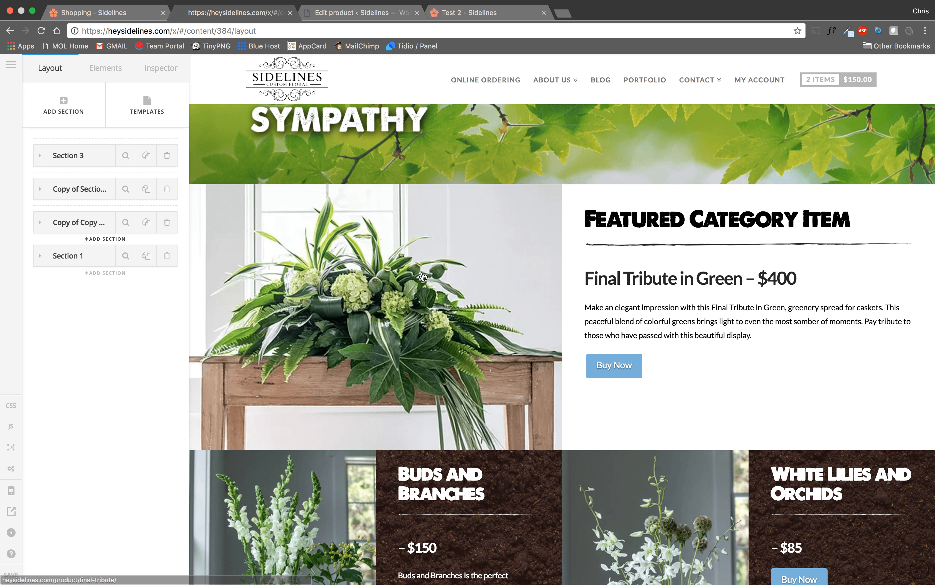
pyautogui.scroll(-4, 423, 275)
pyautogui.scroll(-8, 422, 273)
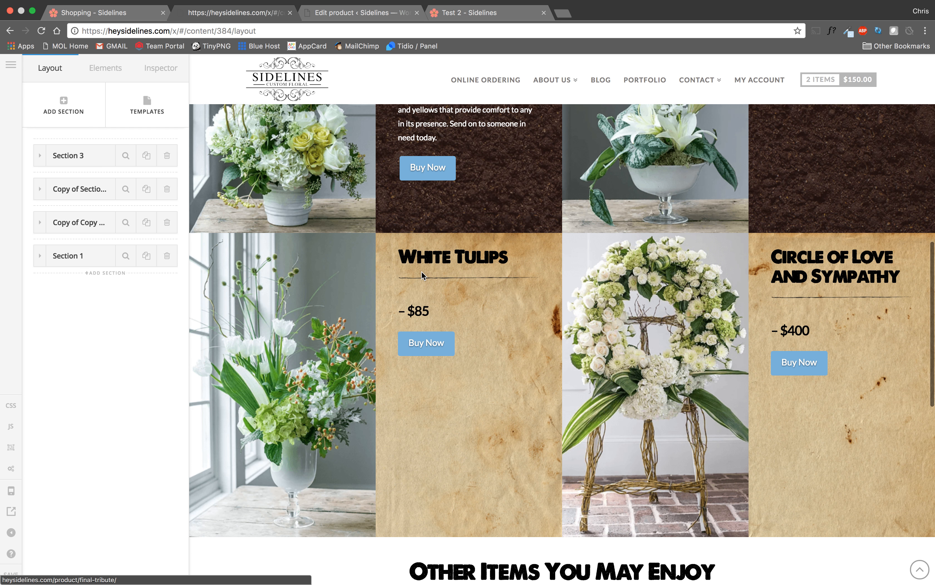
pyautogui.click(147, 256)
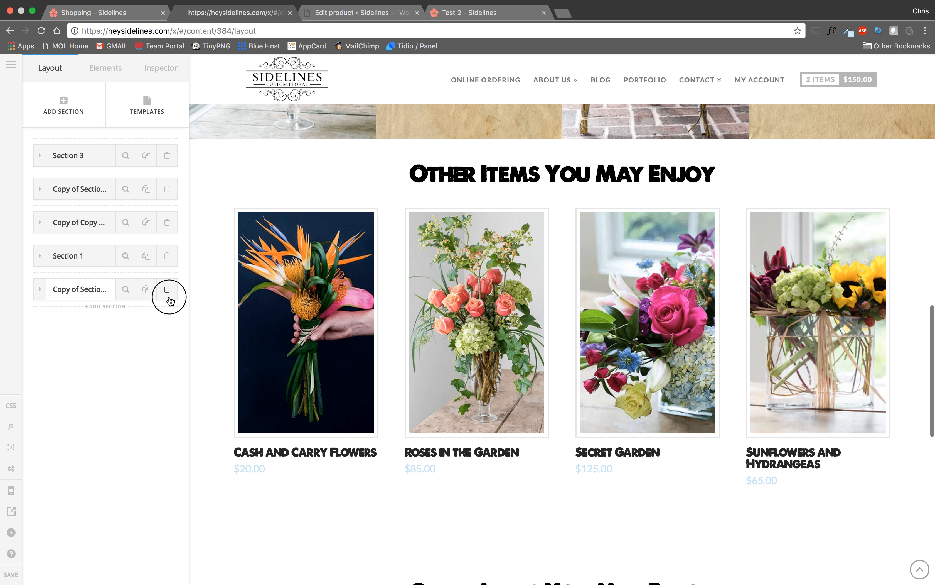
pyautogui.click(167, 289)
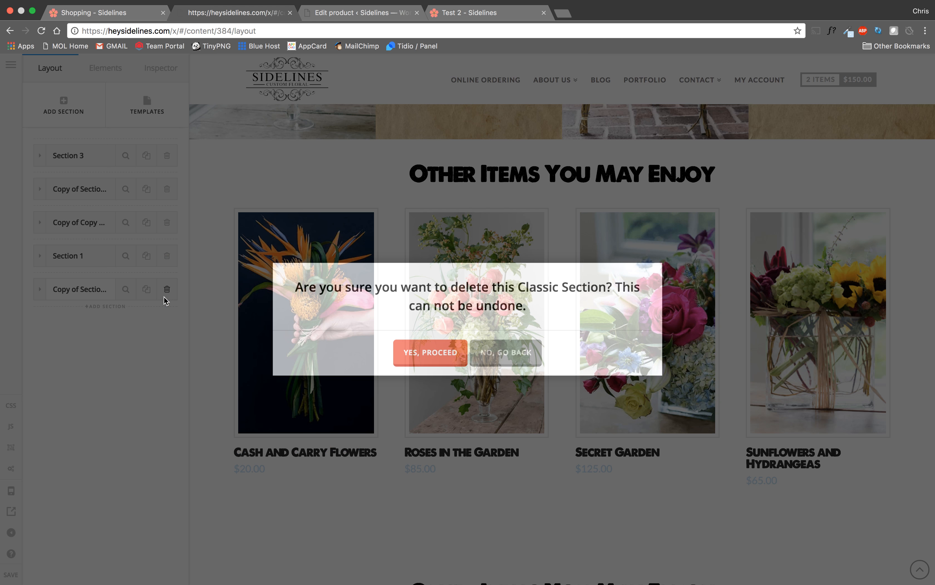
pyautogui.click(439, 358)
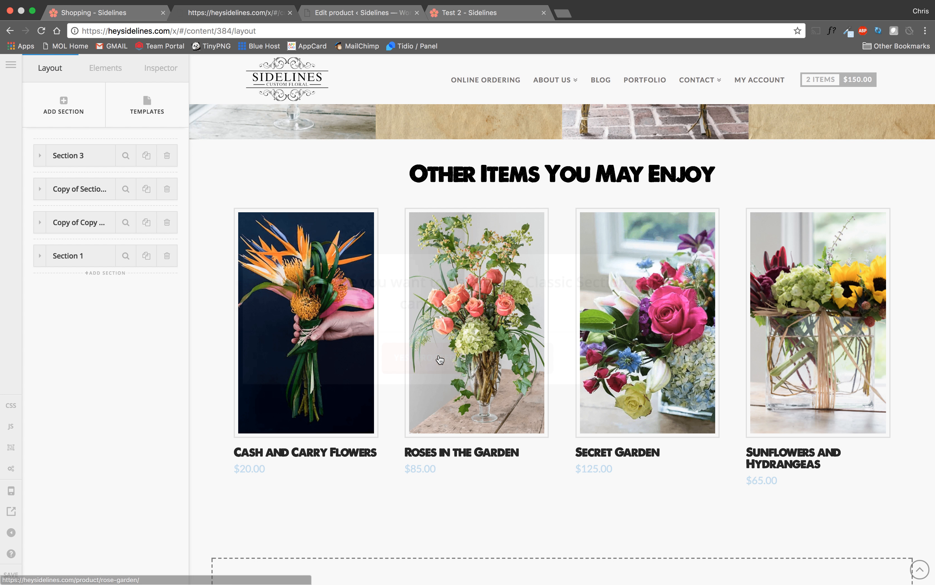
# Duplicate the section containing the White Tulips and Circle of Love and Sympathy products
pyautogui.scroll(4, 365, 240)
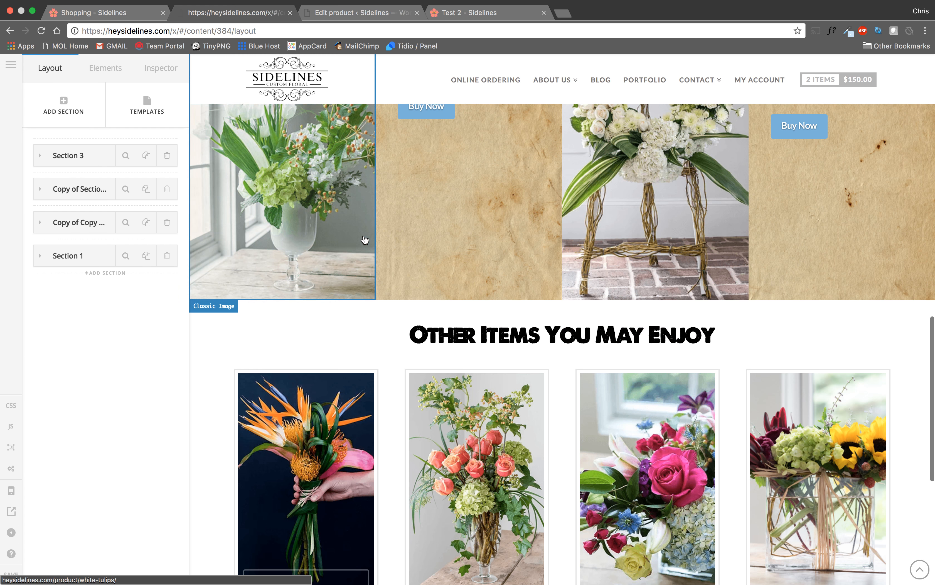
pyautogui.scroll(2, 365, 240)
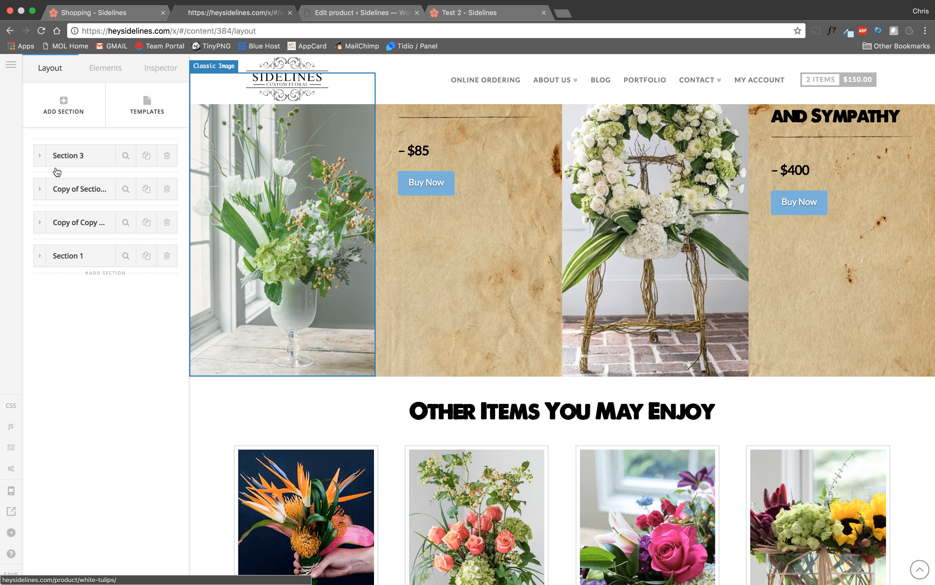
pyautogui.click(147, 228)
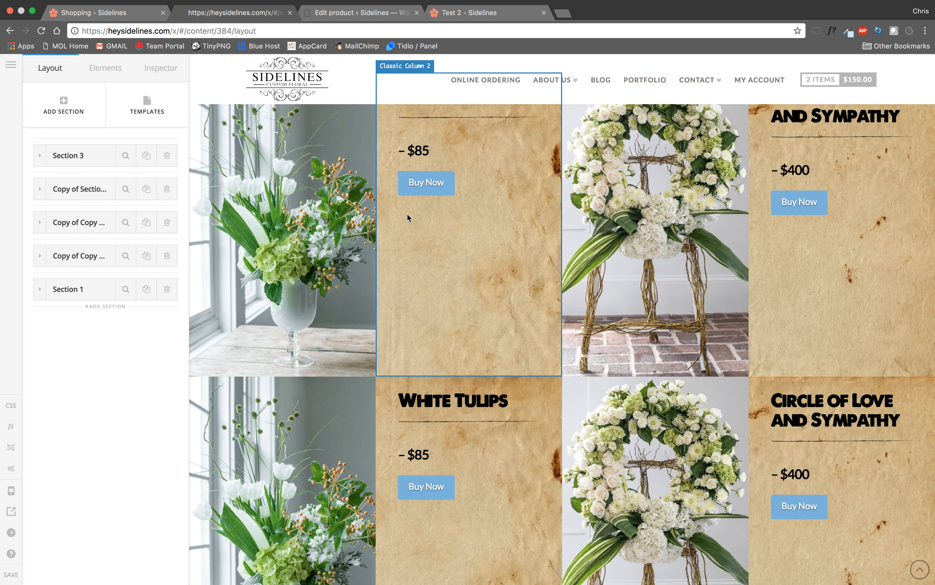
pyautogui.scroll(8, 407, 218)
pyautogui.scroll(-4, 407, 218)
pyautogui.scroll(-5, 407, 214)
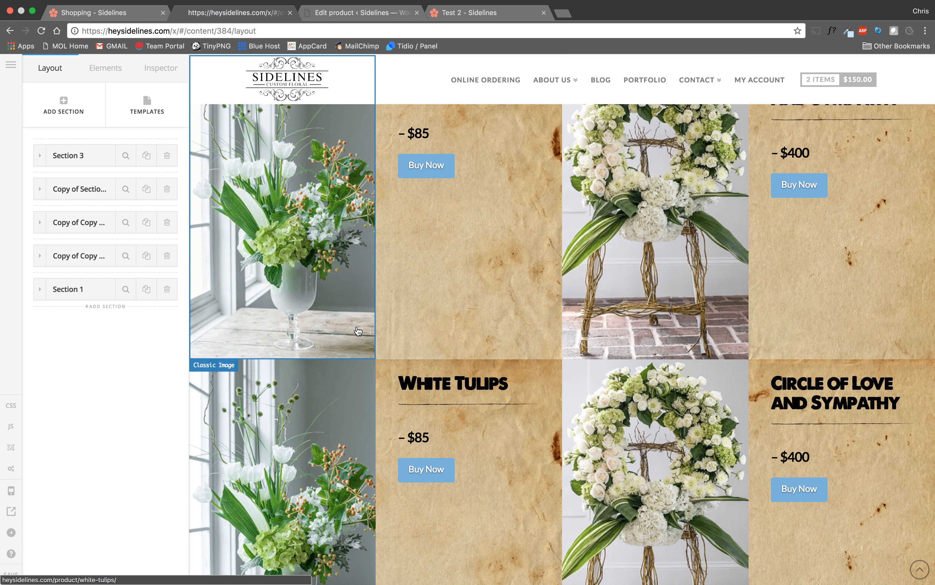
# Open the White Tulips image's settings in the duplicated row and review its source image and link address
pyautogui.scroll(-5, 359, 317)
pyautogui.scroll(-1, 335, 309)
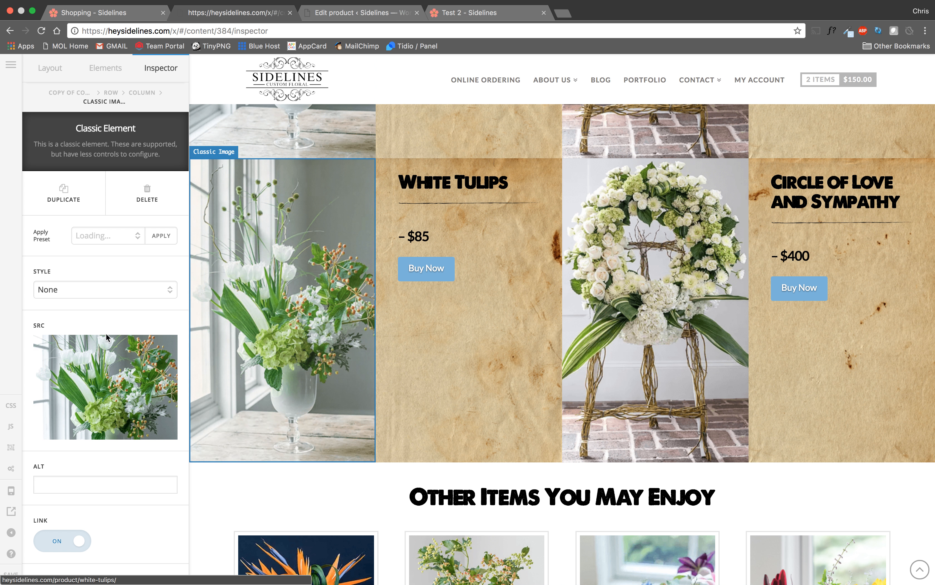
pyautogui.moveTo(109, 356)
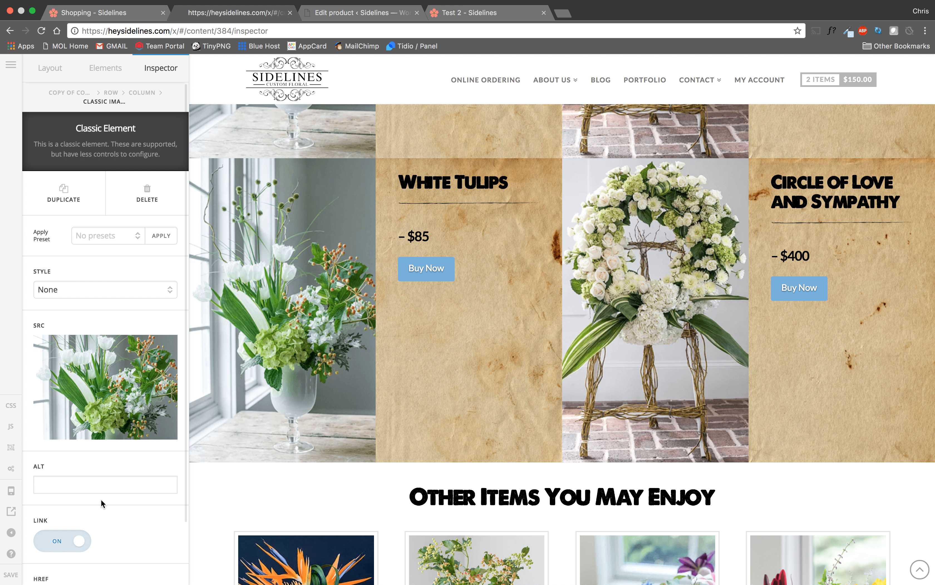
pyautogui.scroll(-5, 103, 497)
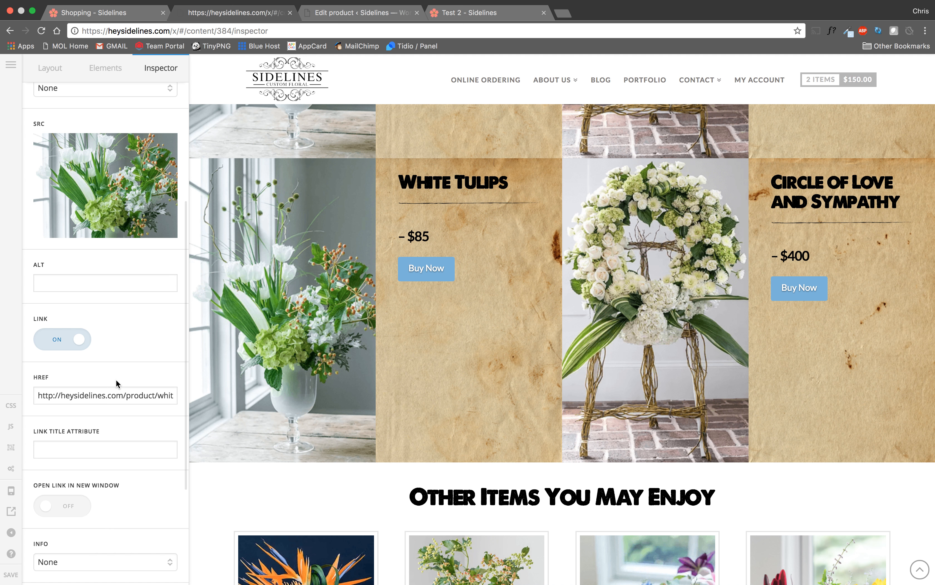
pyautogui.scroll(5, 116, 383)
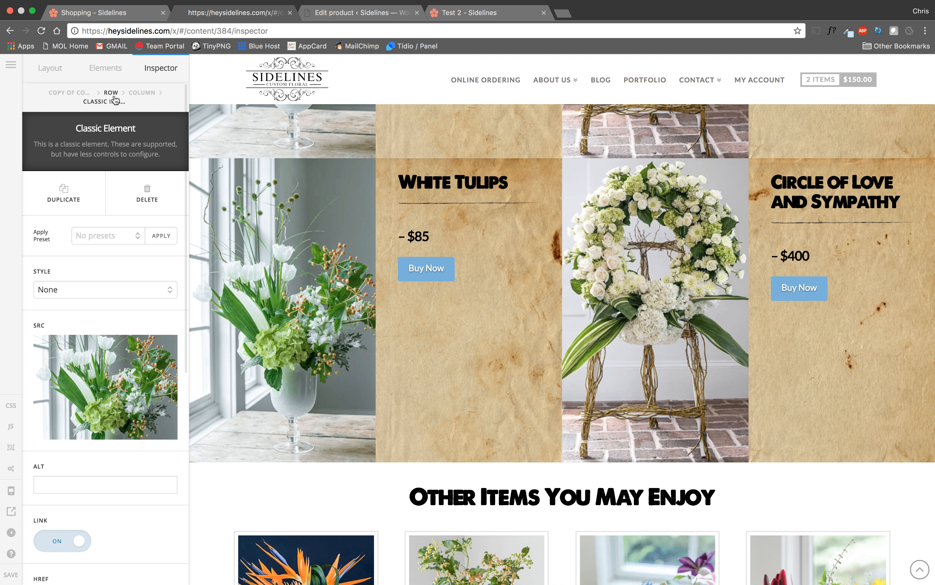
# Delete the Circle of Love and Sympathy wreath image from the duplicated row
pyautogui.click(684, 224)
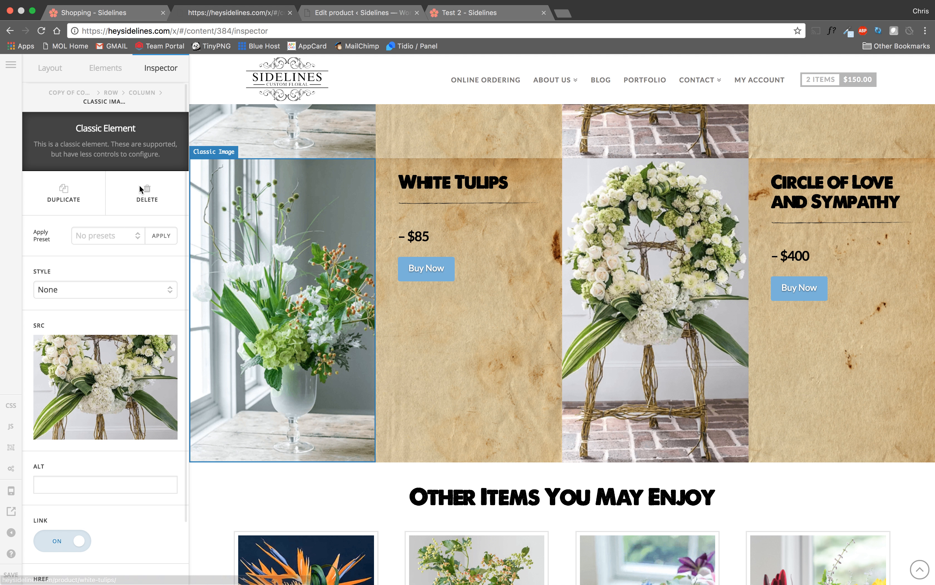
pyautogui.click(145, 190)
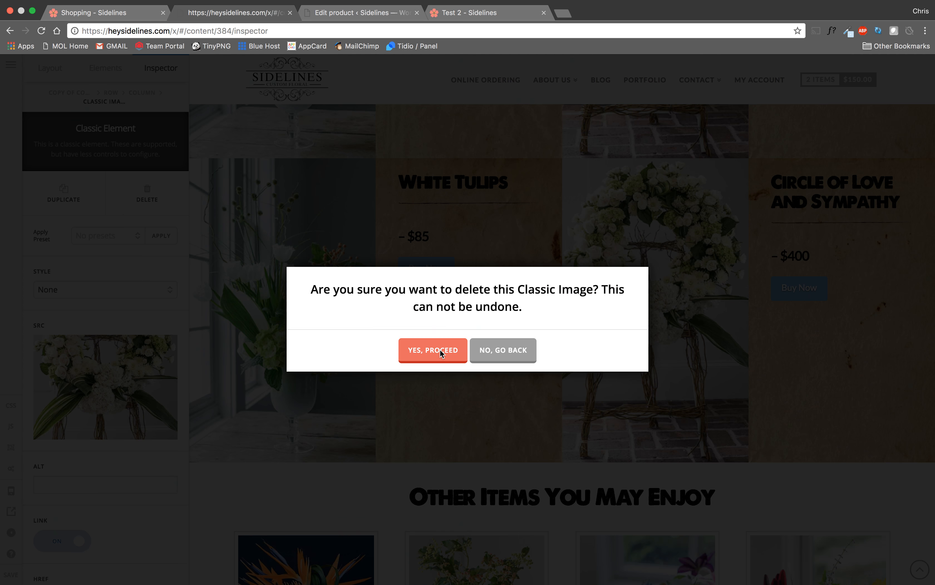
pyautogui.click(440, 354)
# Delete the Circle of Love and Sympathy headline, divider line, price and Buy Now text from the duplicated row's last column
pyautogui.click(831, 192)
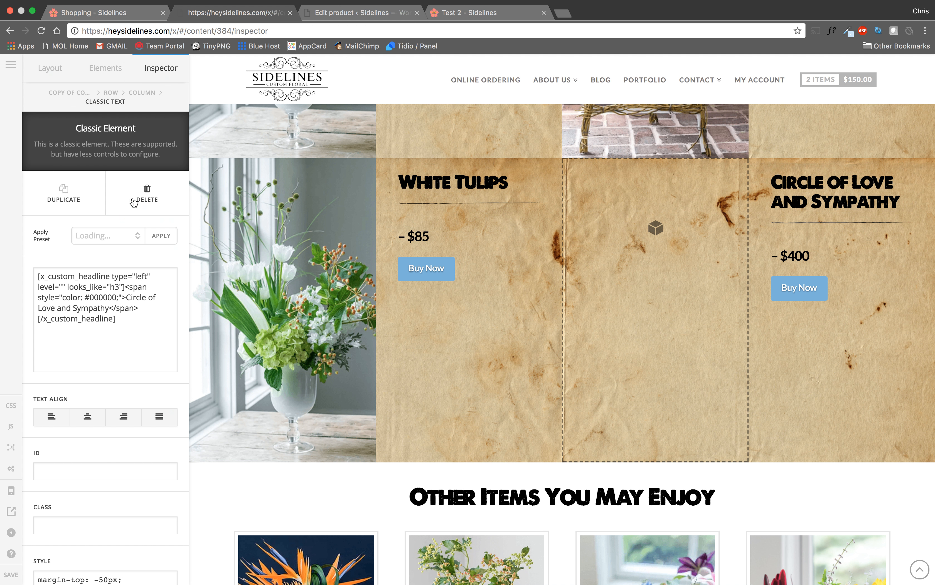
pyautogui.click(132, 202)
pyautogui.click(453, 363)
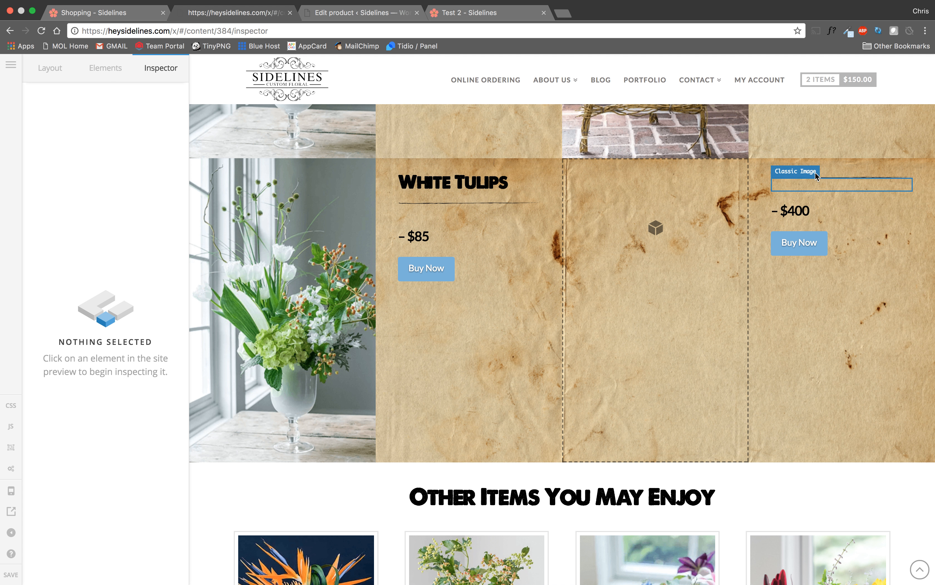
pyautogui.click(811, 181)
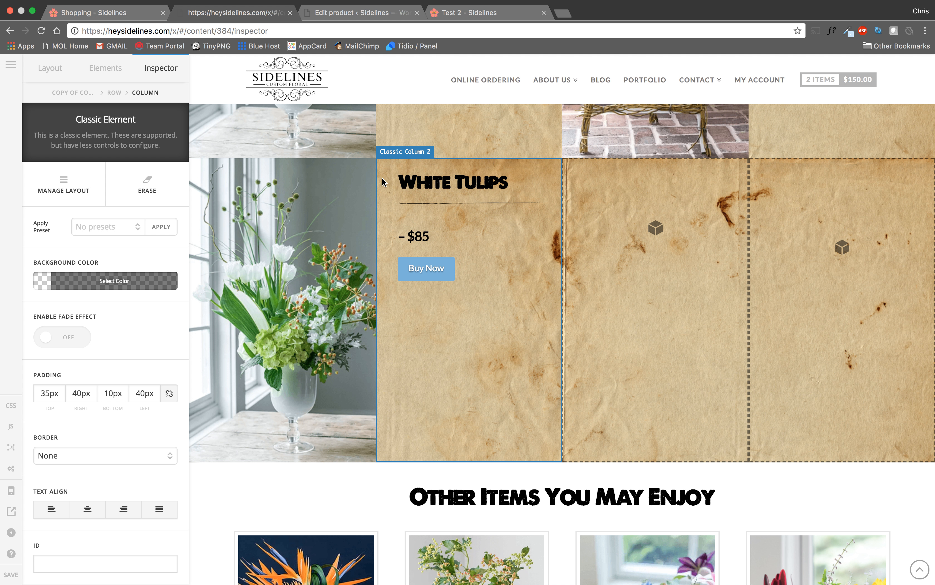
# Replace the White Tulips image in the duplicated row with the Buds and Branches arrangement photo from the media library
pyautogui.click(305, 209)
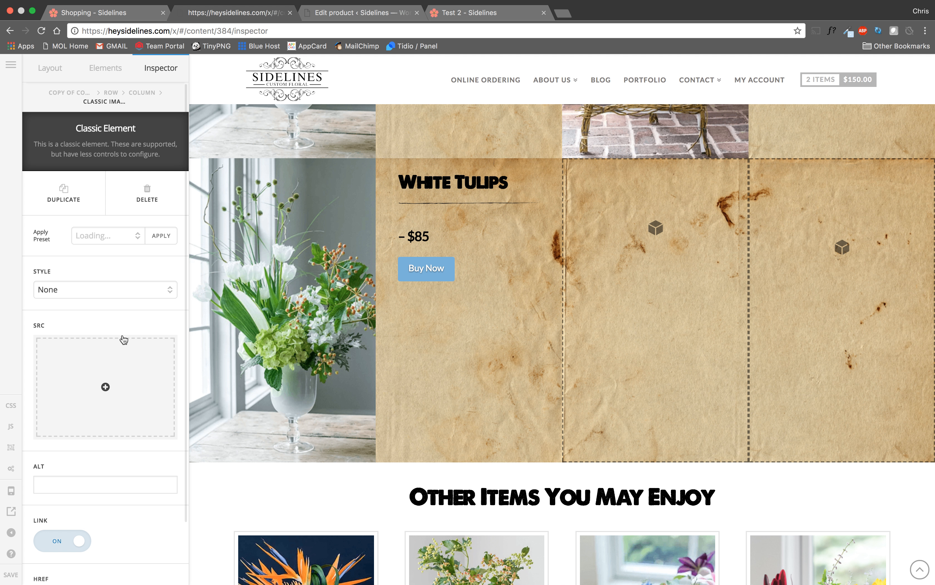
pyautogui.click(121, 327)
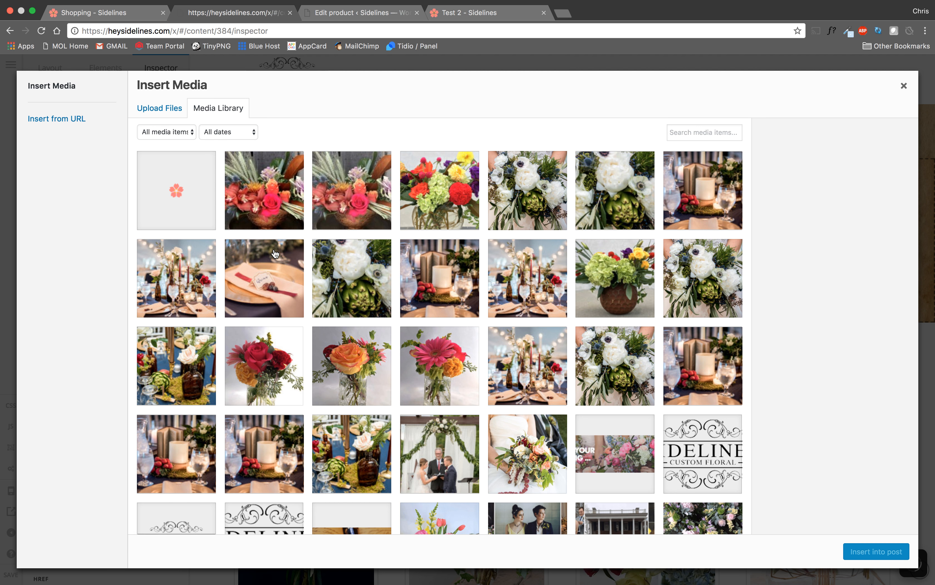
pyautogui.scroll(-5, 270, 271)
pyautogui.scroll(-2, 267, 292)
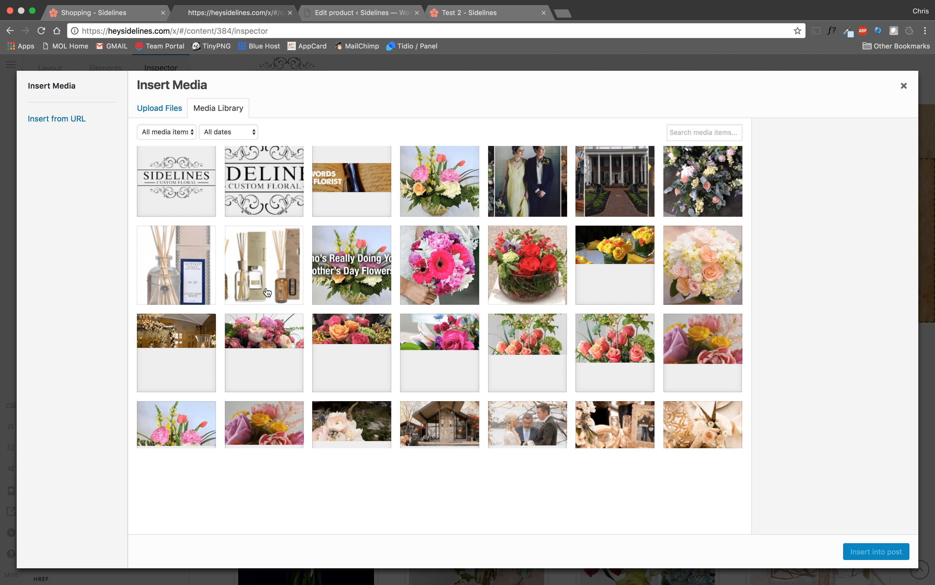
pyautogui.scroll(2, 257, 307)
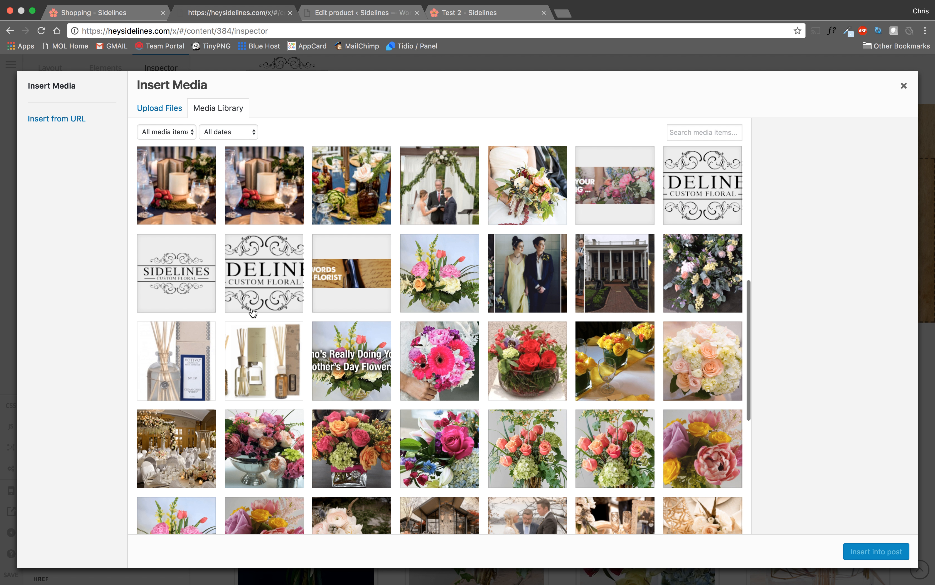
pyautogui.scroll(-10, 252, 312)
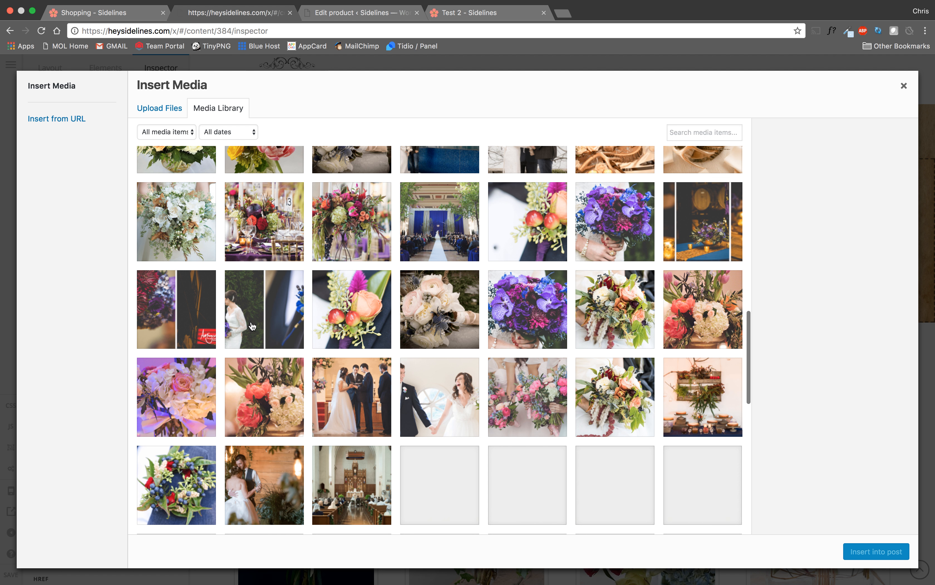
pyautogui.scroll(-6, 253, 326)
pyautogui.scroll(-8, 252, 326)
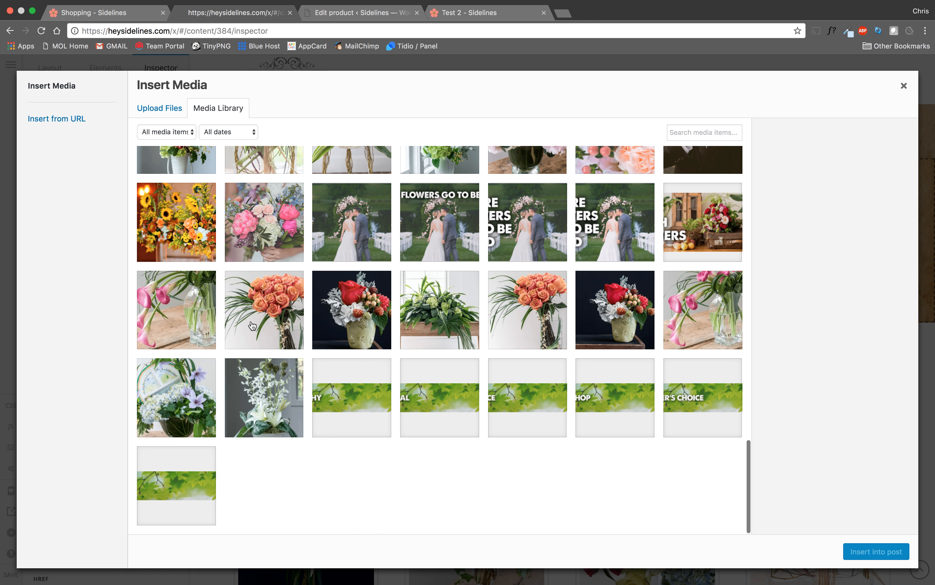
pyautogui.scroll(-5, 232, 371)
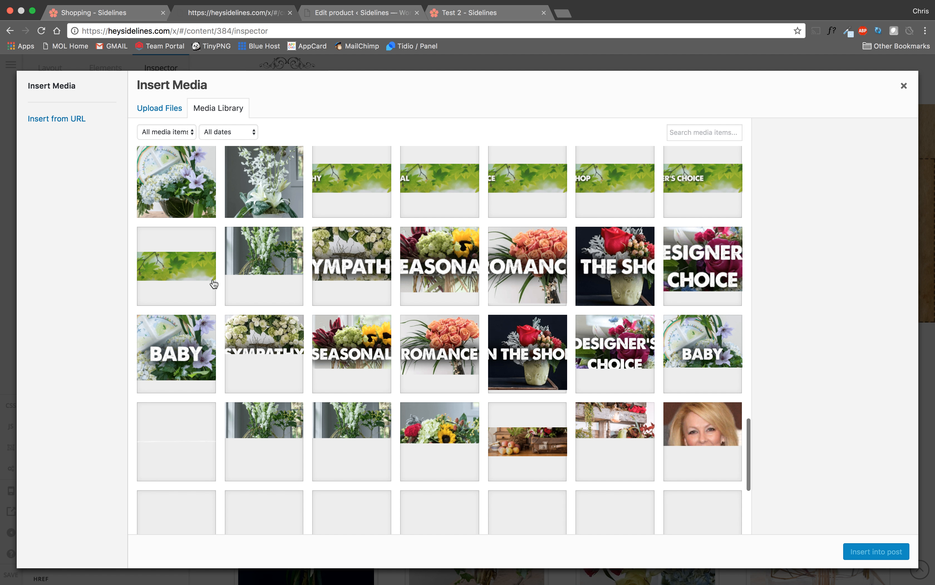
pyautogui.scroll(-10, 273, 438)
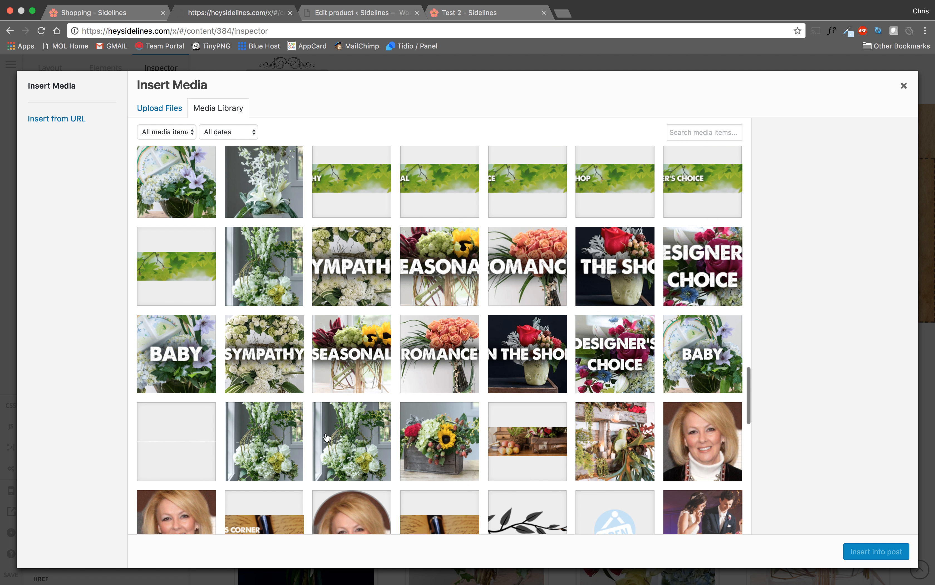
pyautogui.scroll(-10, 312, 291)
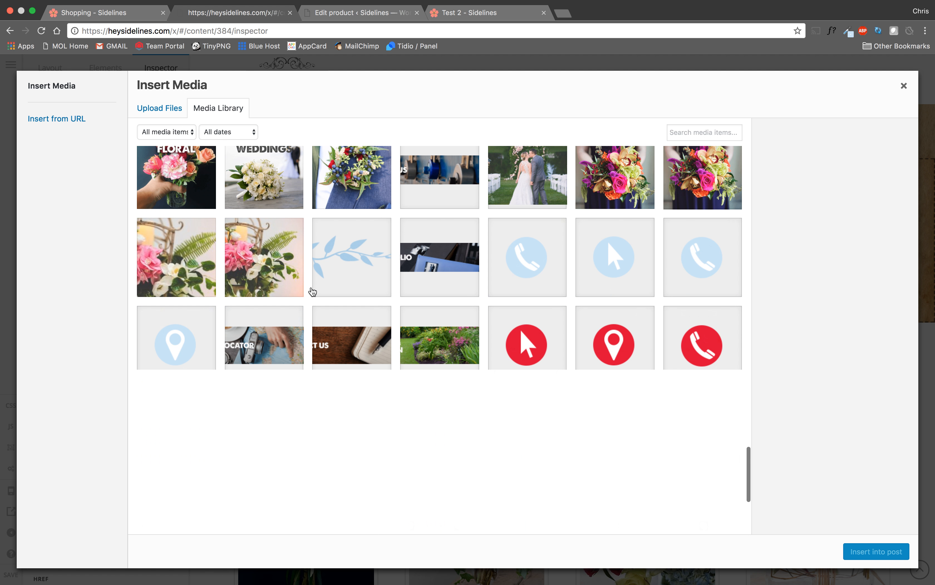
pyautogui.scroll(4, 313, 283)
pyautogui.scroll(8, 313, 283)
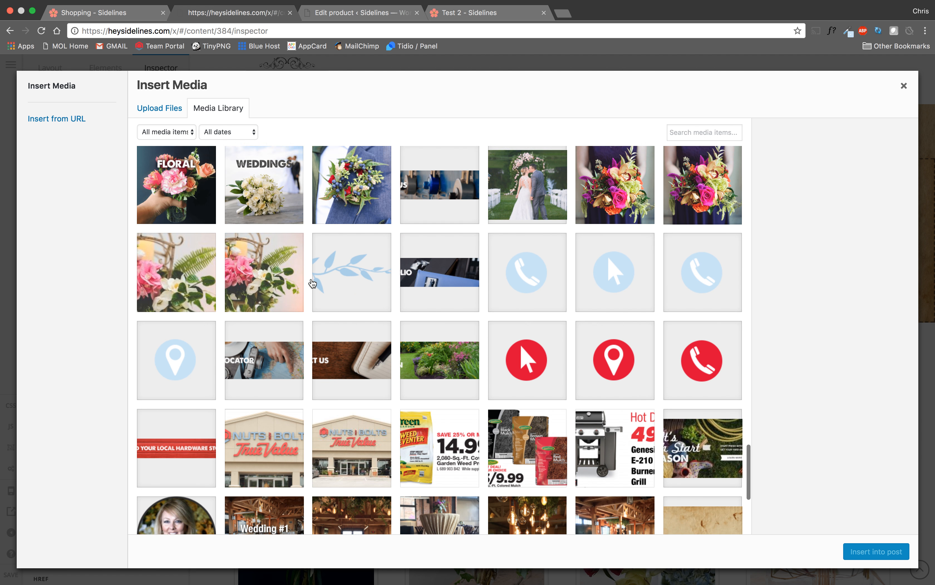
pyautogui.scroll(8, 312, 283)
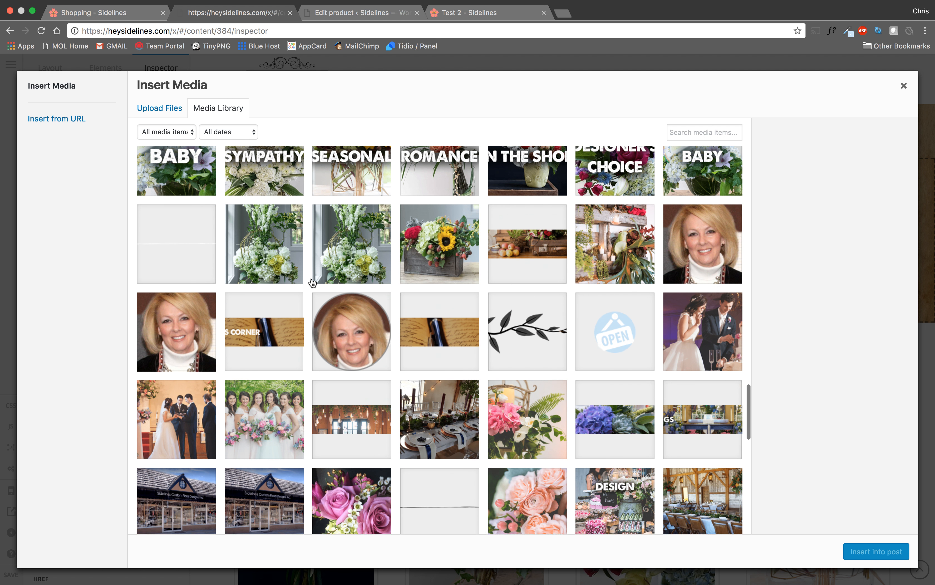
pyautogui.click(337, 396)
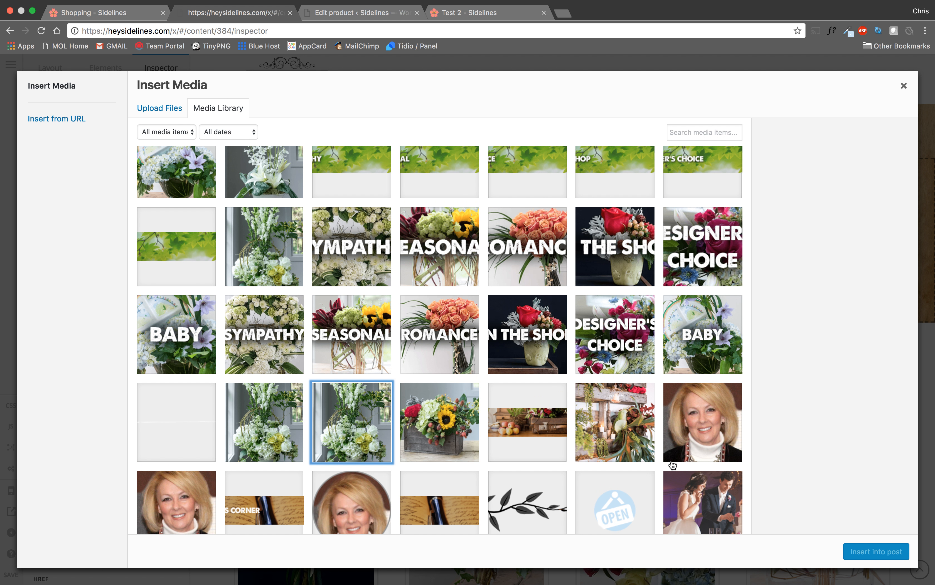
pyautogui.click(872, 553)
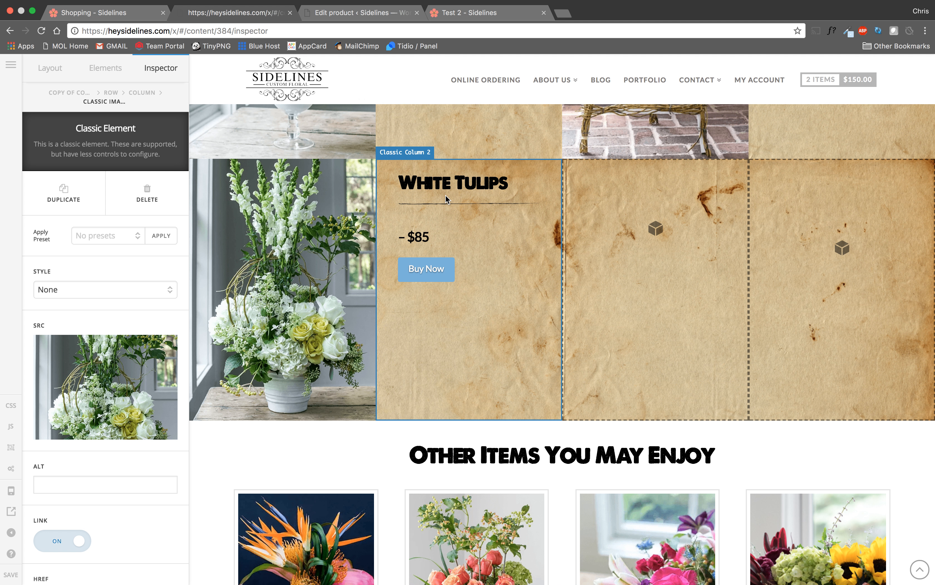
# Select the White Tulips headline in the duplicated row and copy the title Test 2 from the product page
pyautogui.scroll(10, 446, 199)
pyautogui.scroll(4, 447, 199)
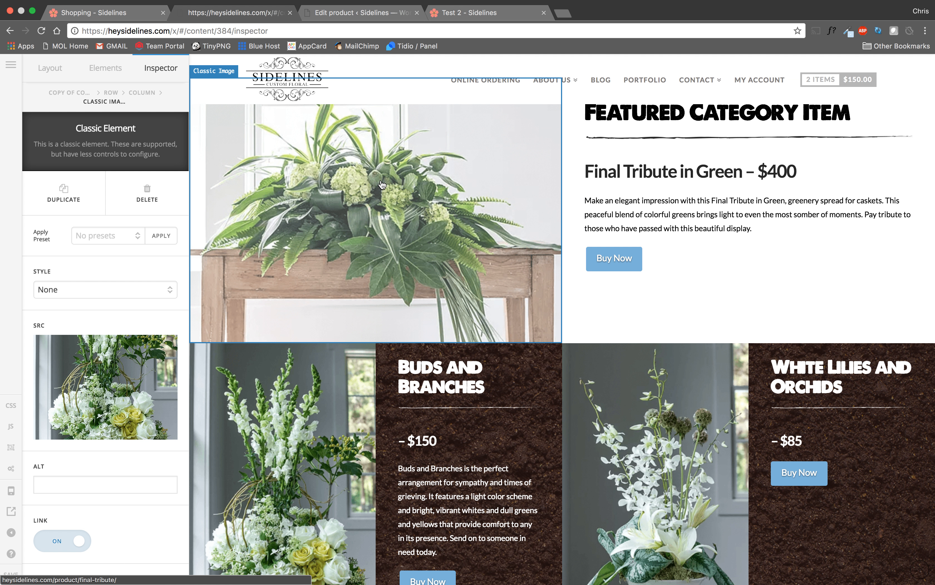
pyautogui.scroll(-12, 382, 185)
pyautogui.scroll(-9, 381, 184)
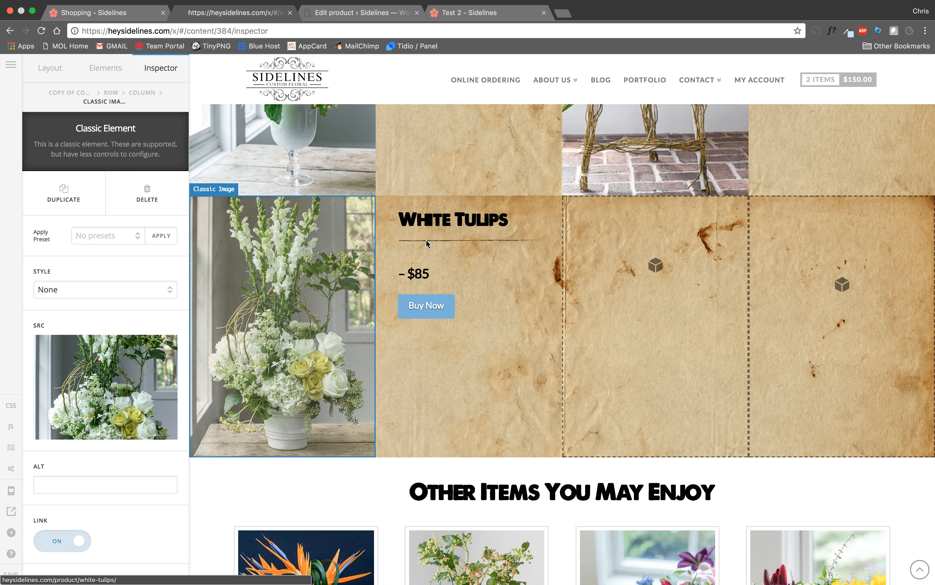
pyautogui.click(438, 223)
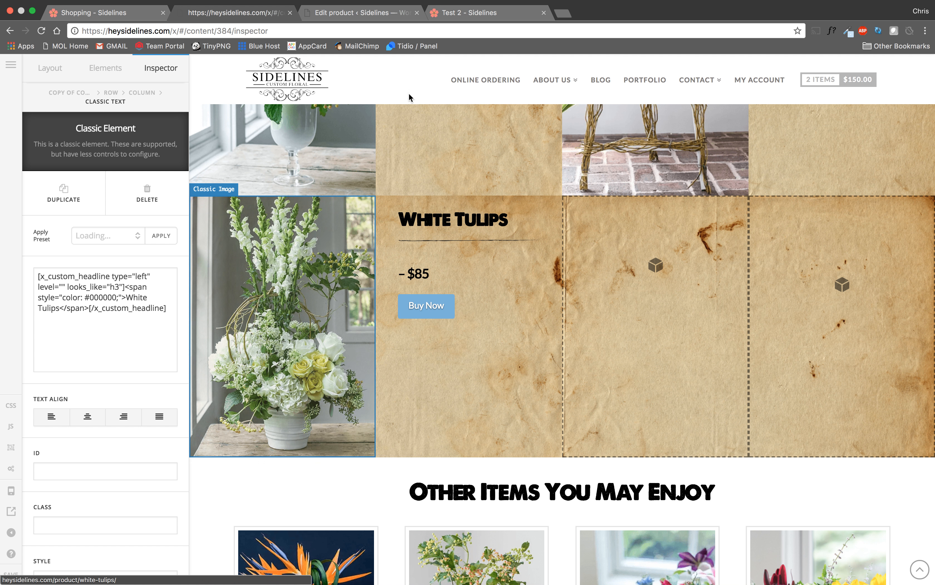
pyautogui.click(462, 16)
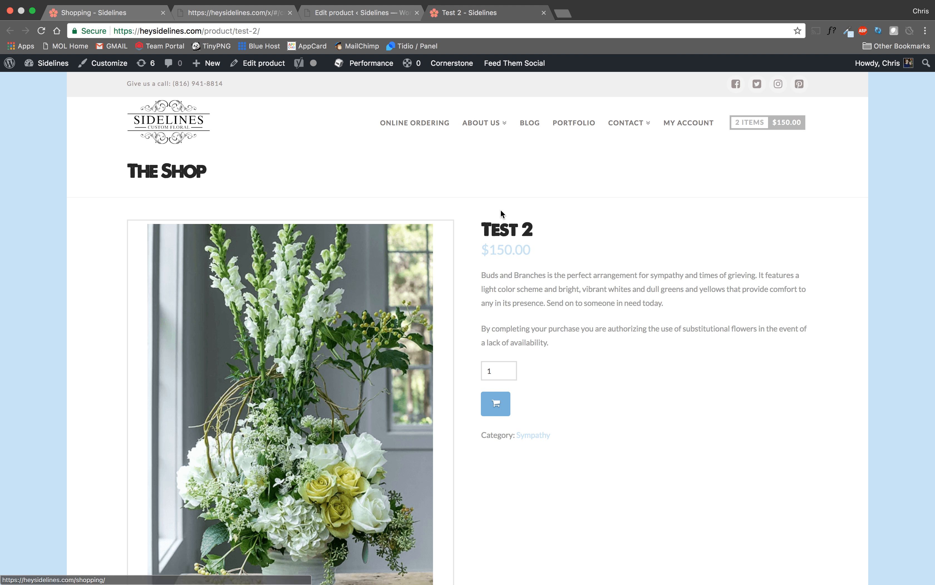
pyautogui.tripleClick(501, 229)
pyautogui.press('super+c')
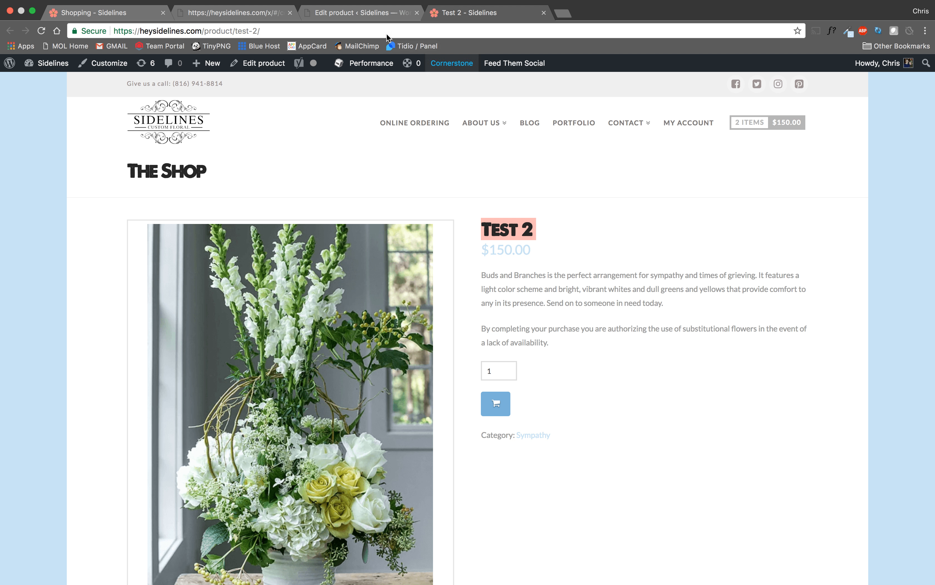
# Back in Cornerstone, replace the White Tulips wording in the duplicated row's headline with Test 2
pyautogui.click(220, 13)
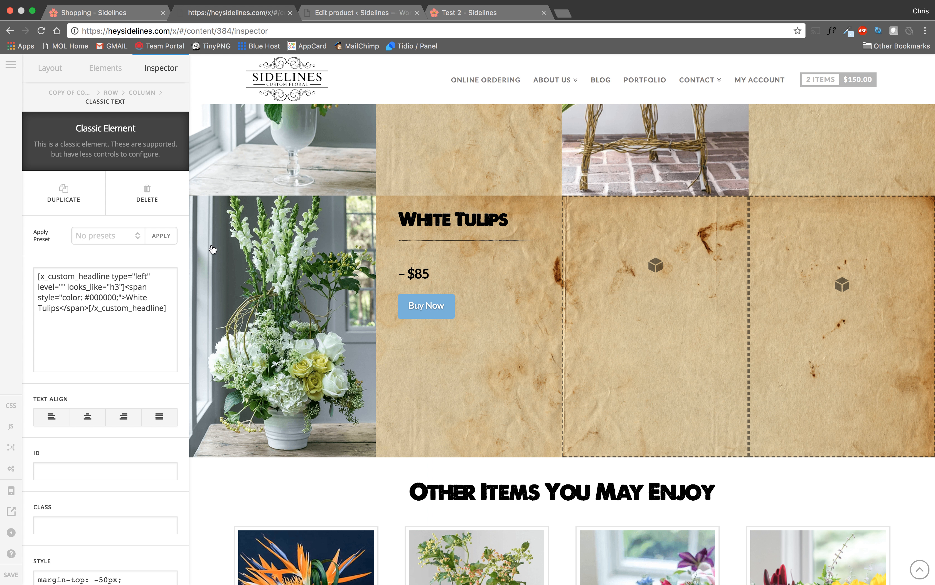
pyautogui.click(130, 306)
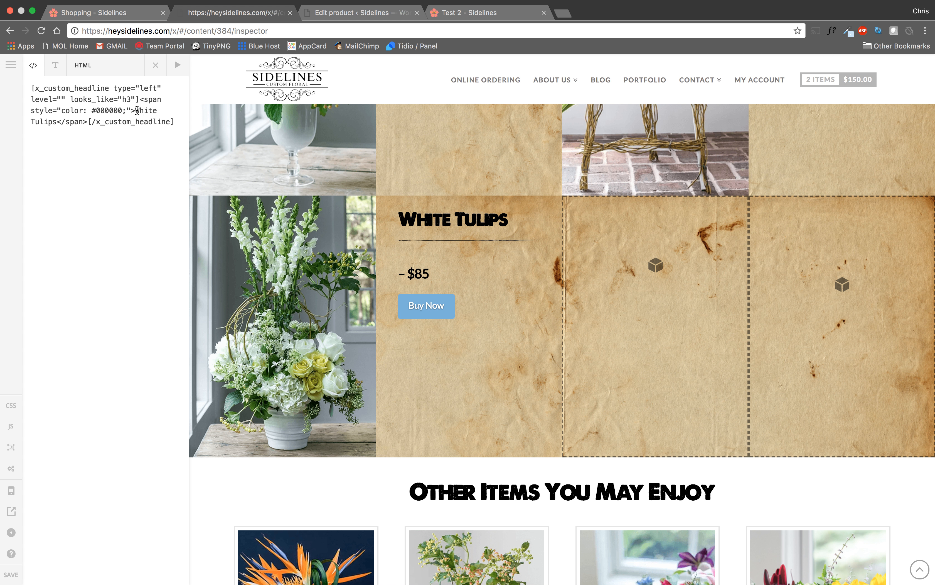
pyautogui.moveTo(54, 122); pyautogui.dragTo(135, 111)
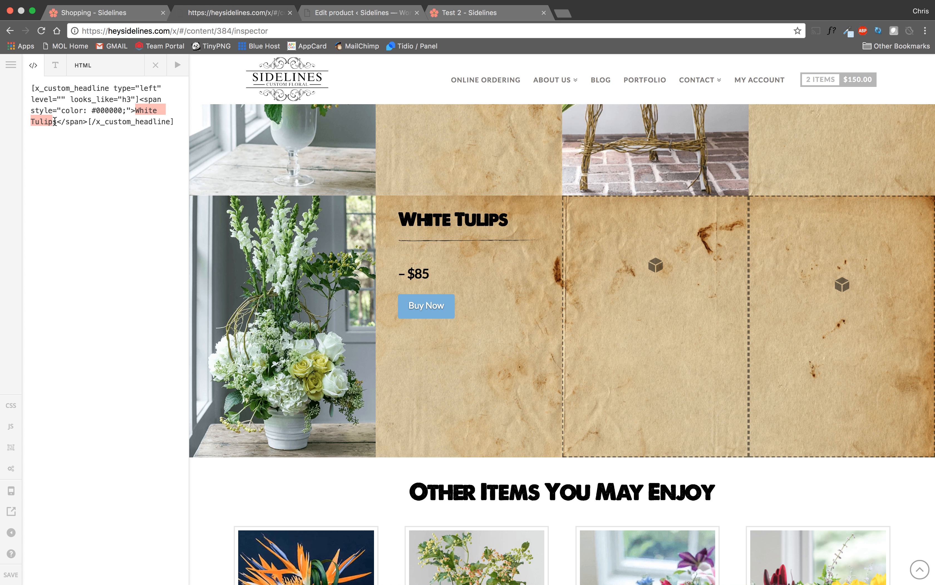
pyautogui.click(57, 123)
pyautogui.press('BackSpace')
pyautogui.press('BackSpace')
pyautogui.press('BackSpace')
pyautogui.press('BackSpace')
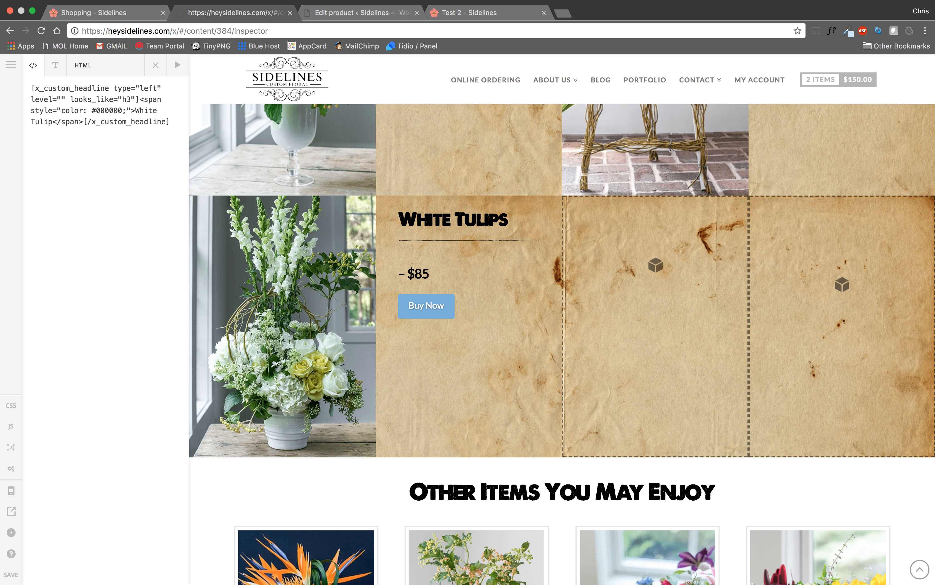
pyautogui.press('BackSpace')
pyautogui.press('BackSpace')
pyautogui.press('BackSpace')
pyautogui.press('BackSpace')
pyautogui.press('BackSpace')
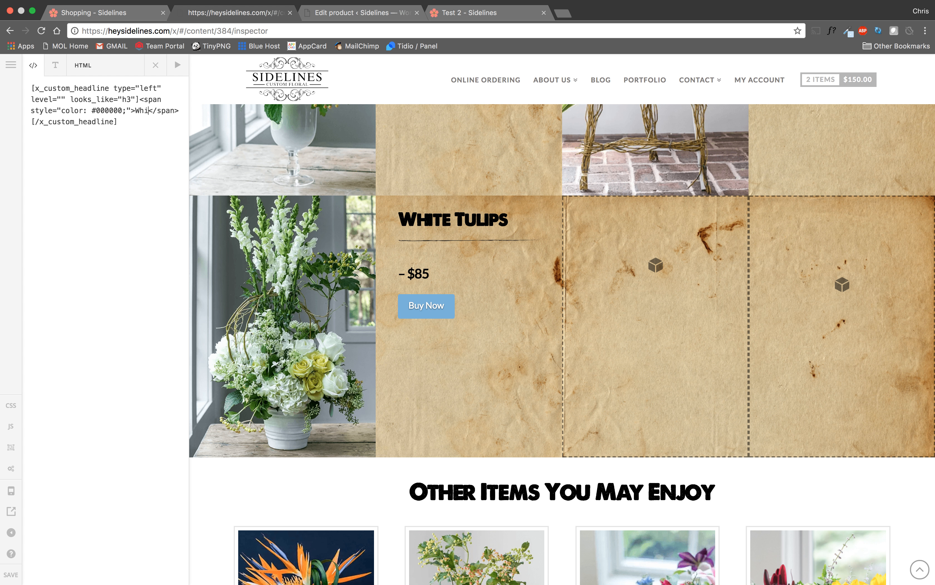
pyautogui.press('super+v')
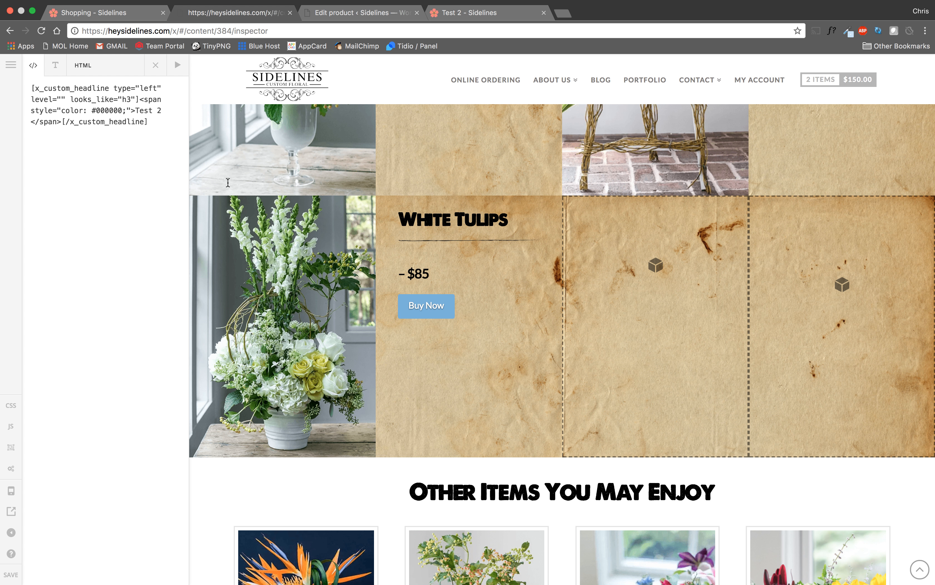
# Copy the Buds and Branches description paragraph from the Test 2 product page, leaving out the substitution notice
pyautogui.click(448, 17)
pyautogui.click(675, 305)
pyautogui.moveTo(676, 306); pyautogui.dragTo(482, 276)
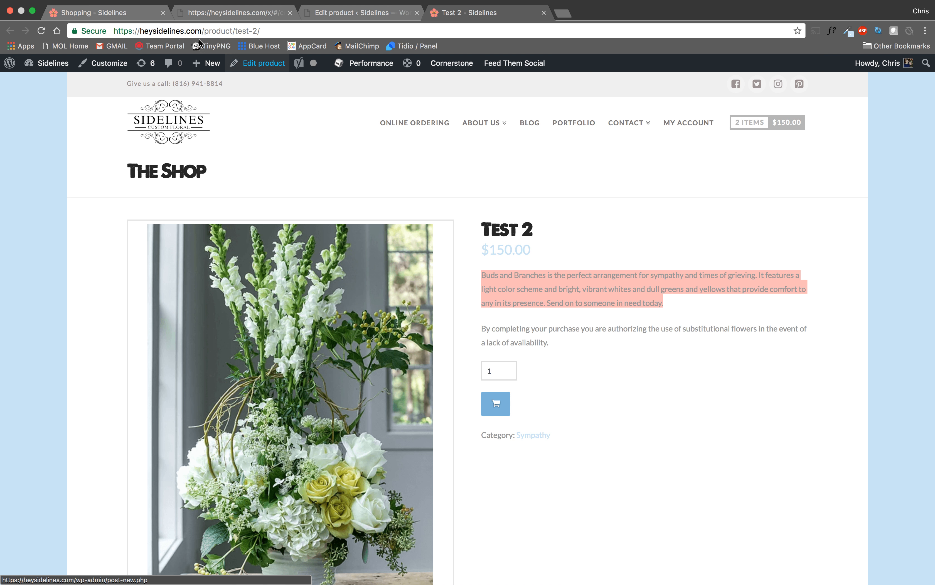
# In Cornerstone, insert the Buds and Branches description as a new paragraph between the price and the Buy Now button under Test 2
pyautogui.click(236, 12)
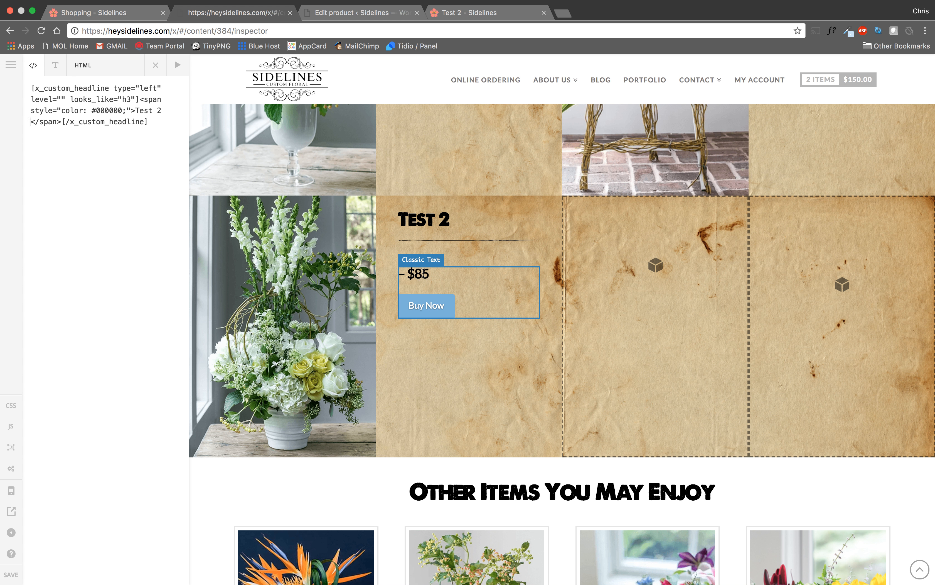
pyautogui.click(423, 273)
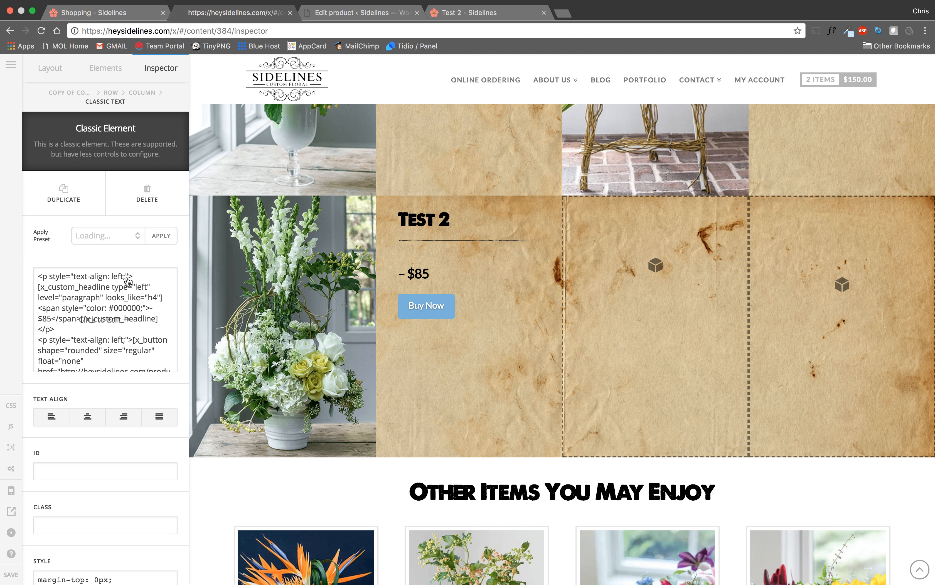
pyautogui.scroll(5, 340, 212)
pyautogui.scroll(8, 340, 212)
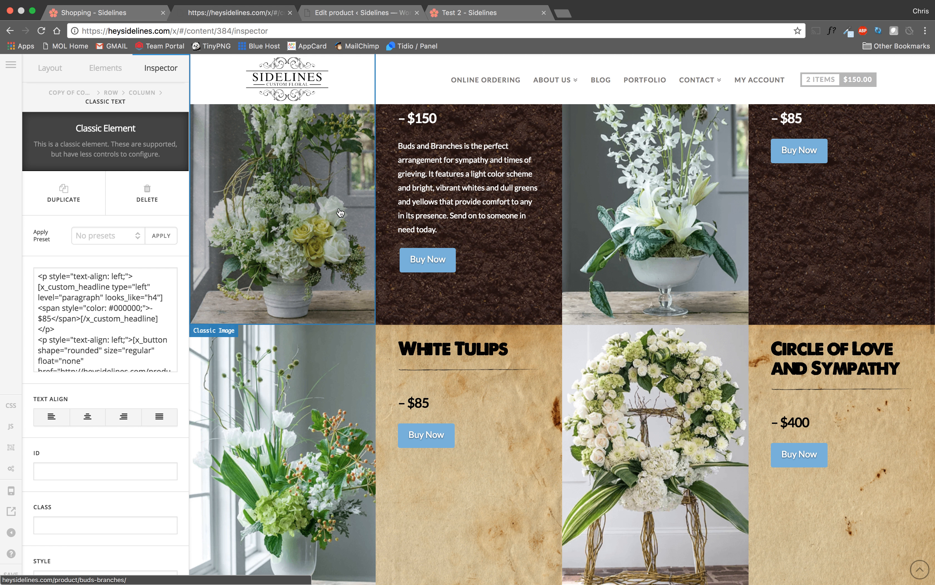
pyautogui.scroll(-10, 340, 212)
pyautogui.click(105, 319)
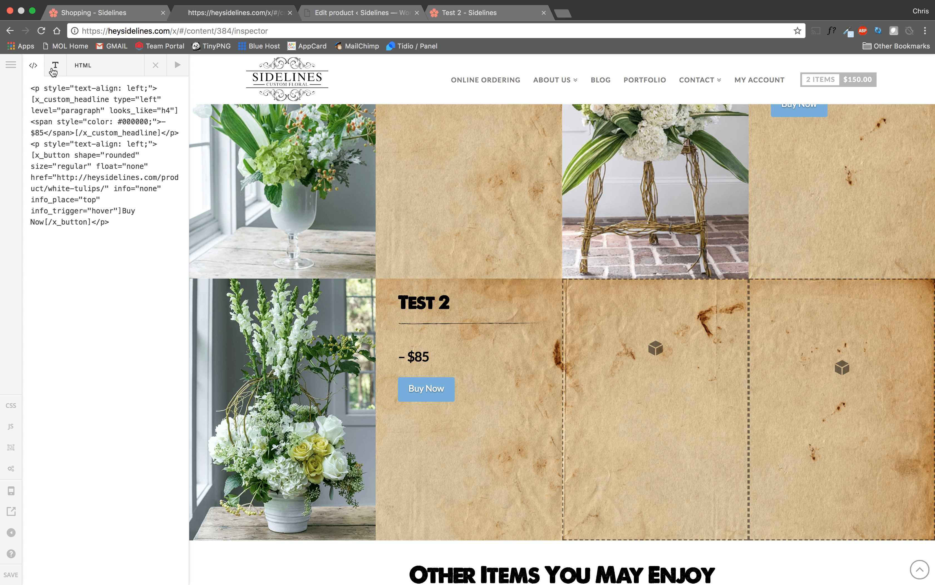
pyautogui.click(54, 69)
pyautogui.click(107, 302)
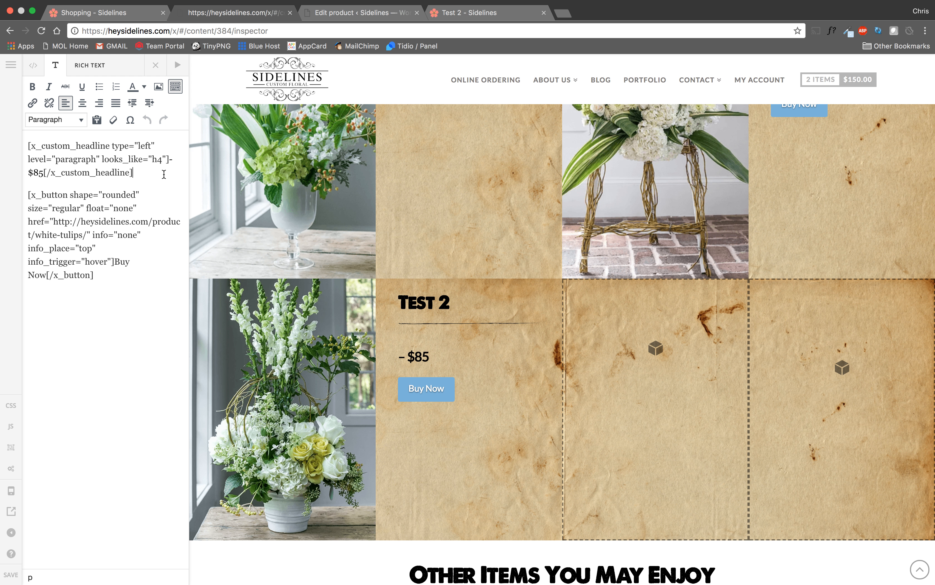
pyautogui.press('Return')
pyautogui.write('Buds and Branches is the perfect arrangement for sympathy and times of grieving. It features a light color scheme and bright, vibrant whites and dull greens and yellows that provide comfort to any in its presence. Send on to someone in need today.')
# Set the price under the Test 2 headline to $150 and save the page
pyautogui.click(44, 173)
pyautogui.press('BackSpace')
pyautogui.press('BackSpace')
pyautogui.write('150')
pyautogui.click(8, 575)
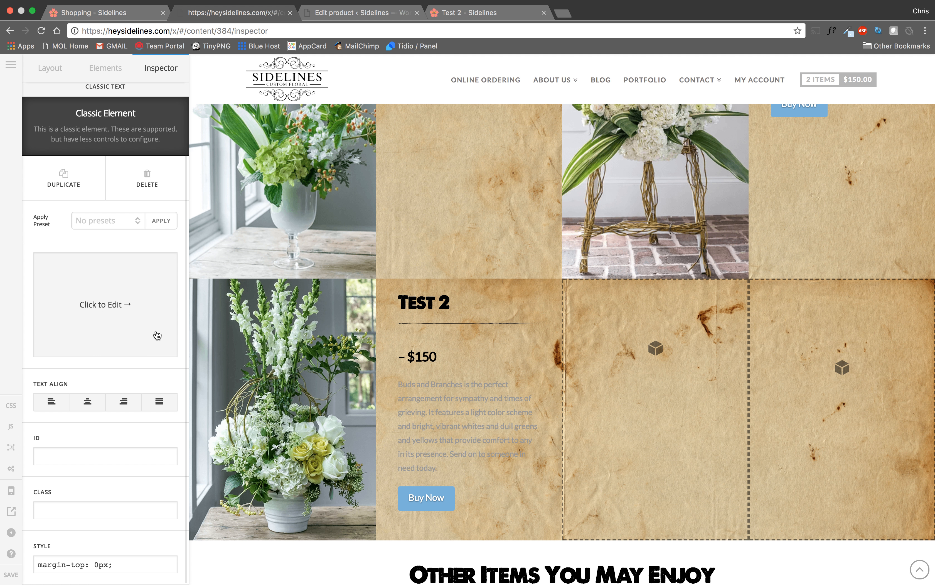
# Change the text colour of the Buds and Branches description under Test 2 to black
pyautogui.click(159, 335)
pyautogui.moveTo(132, 276); pyautogui.dragTo(28, 193)
pyautogui.click(145, 86)
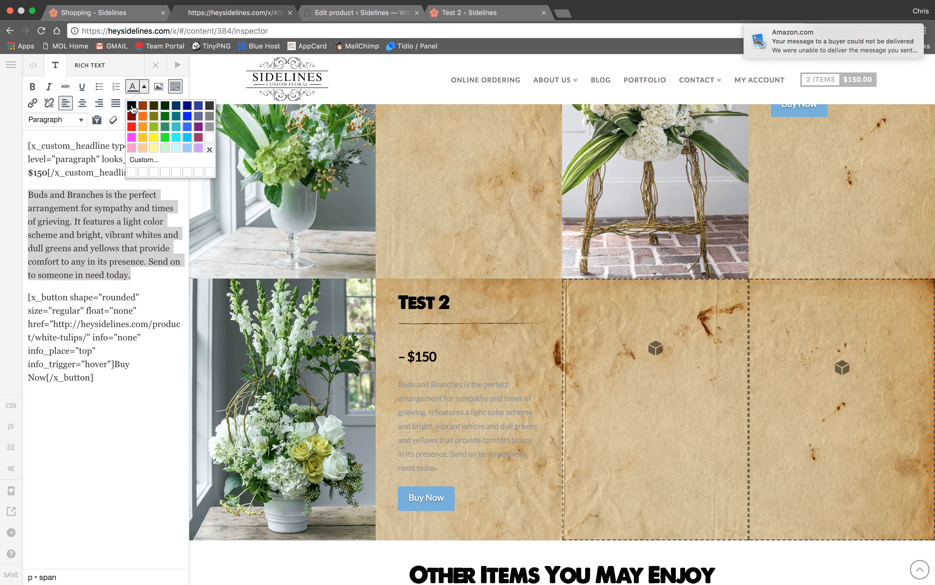
pyautogui.click(131, 106)
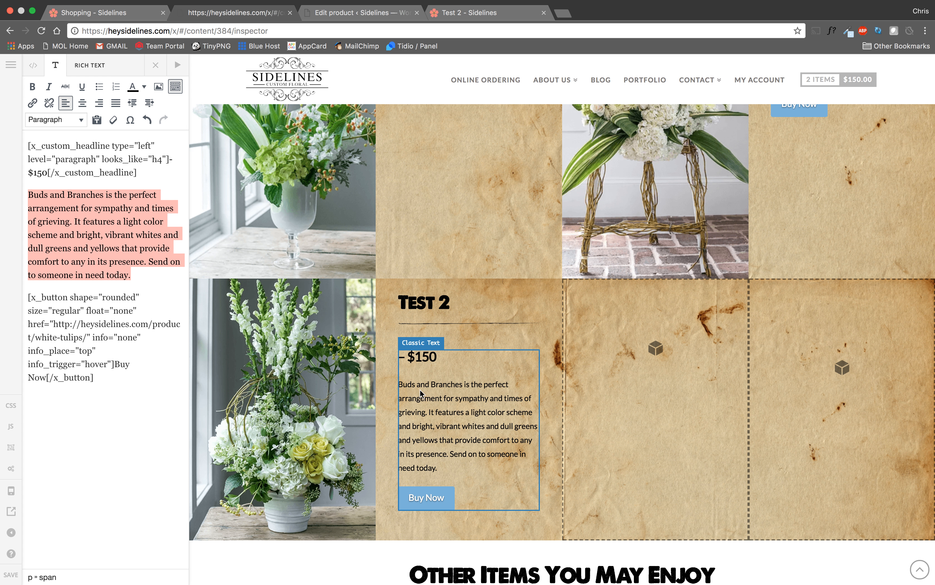
# Copy the web address of the Test 2 product page and return to the Sympathy page in Cornerstone
pyautogui.click(483, 12)
pyautogui.click(283, 30)
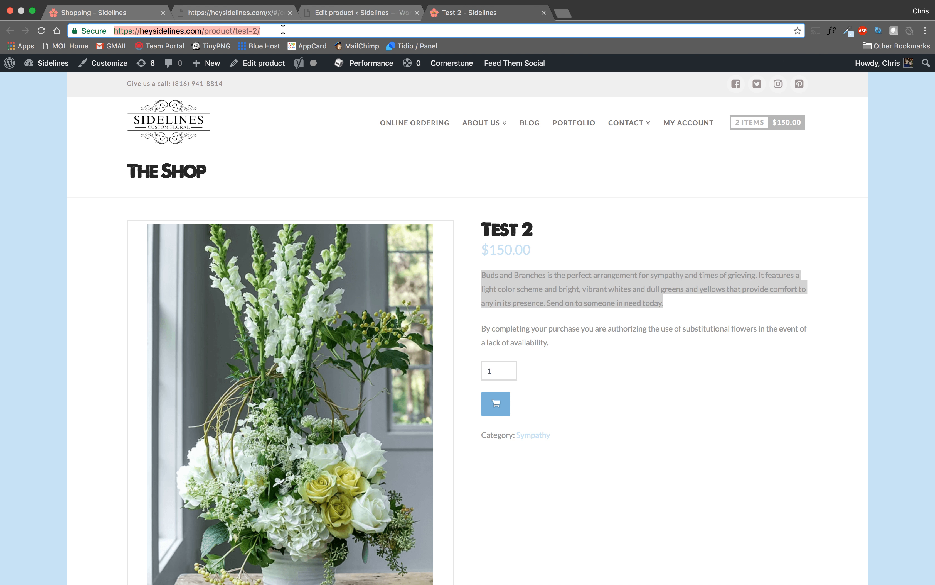
pyautogui.click(257, 12)
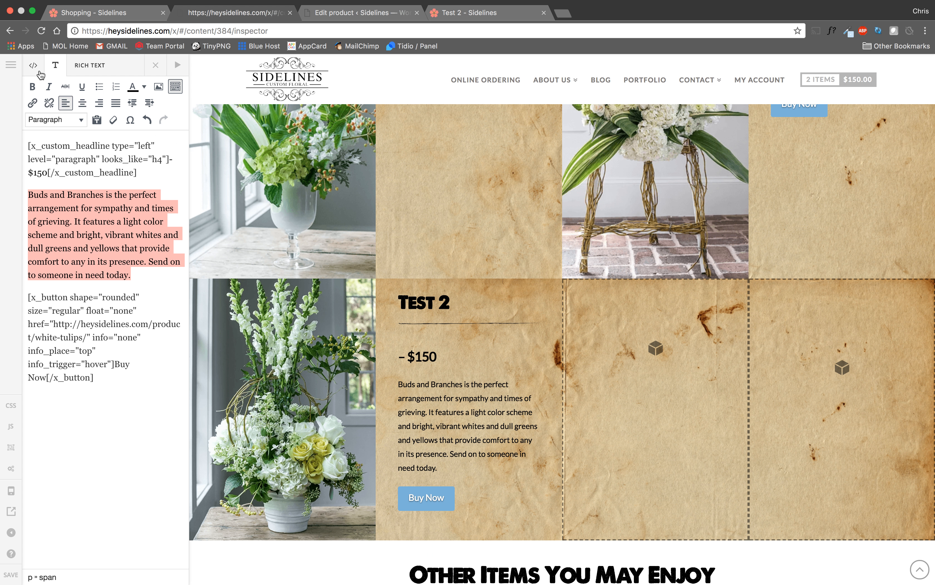
pyautogui.click(96, 193)
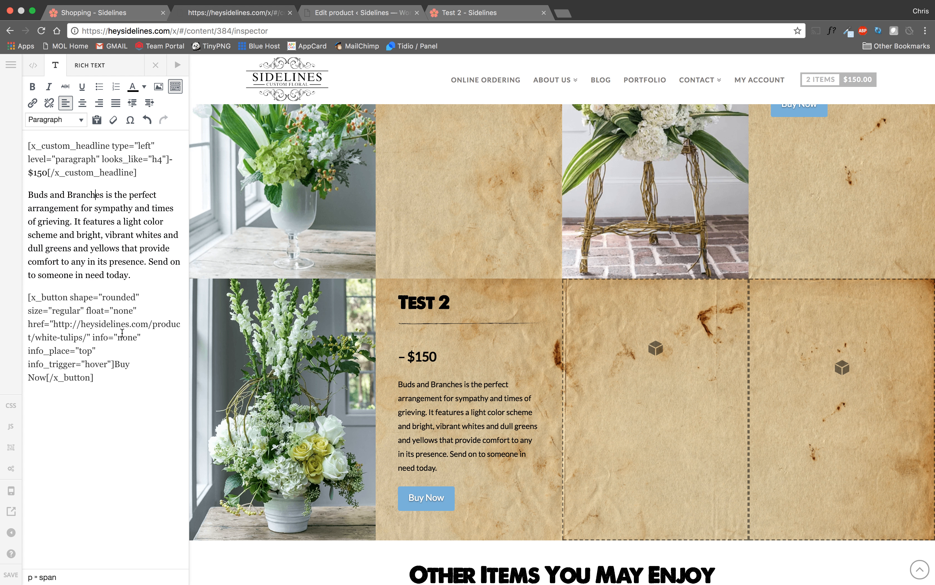
pyautogui.click(85, 364)
pyautogui.click(26, 295)
pyautogui.moveTo(55, 326); pyautogui.dragTo(87, 341)
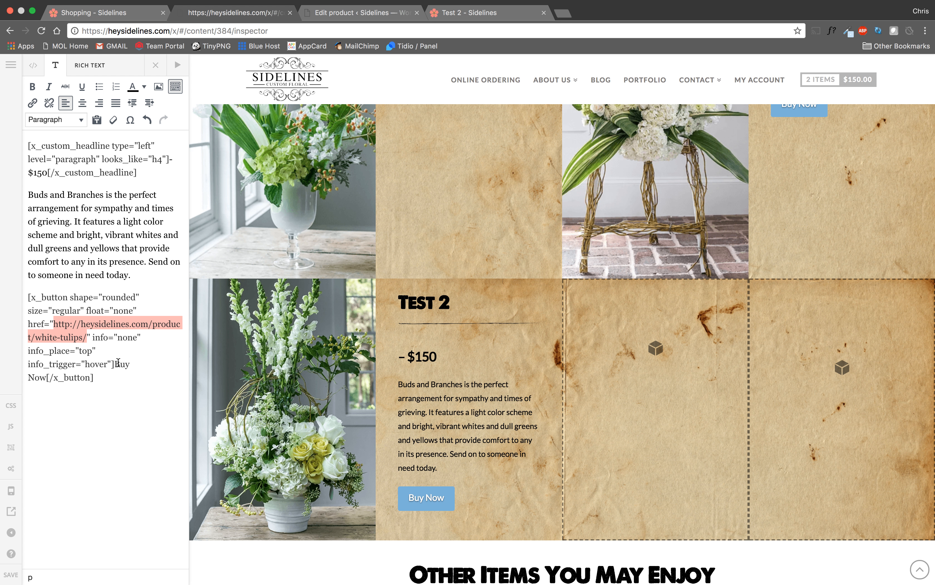
pyautogui.press('super+v')
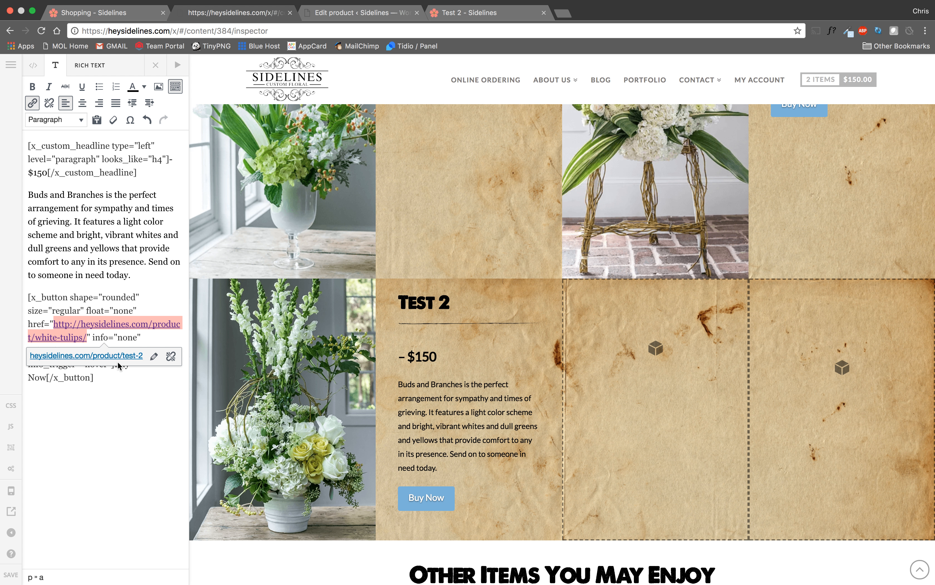
pyautogui.click(76, 328)
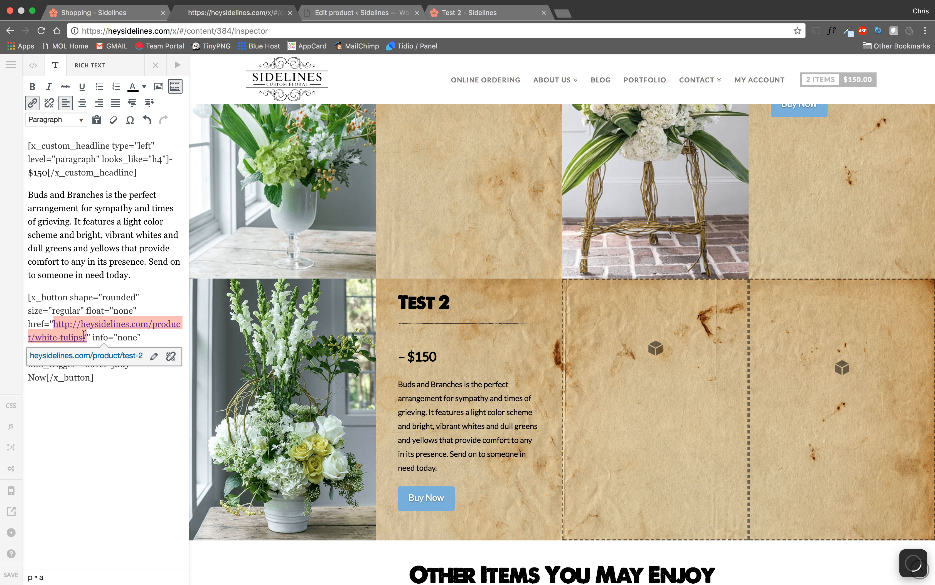
pyautogui.click(154, 358)
pyautogui.press('super+c')
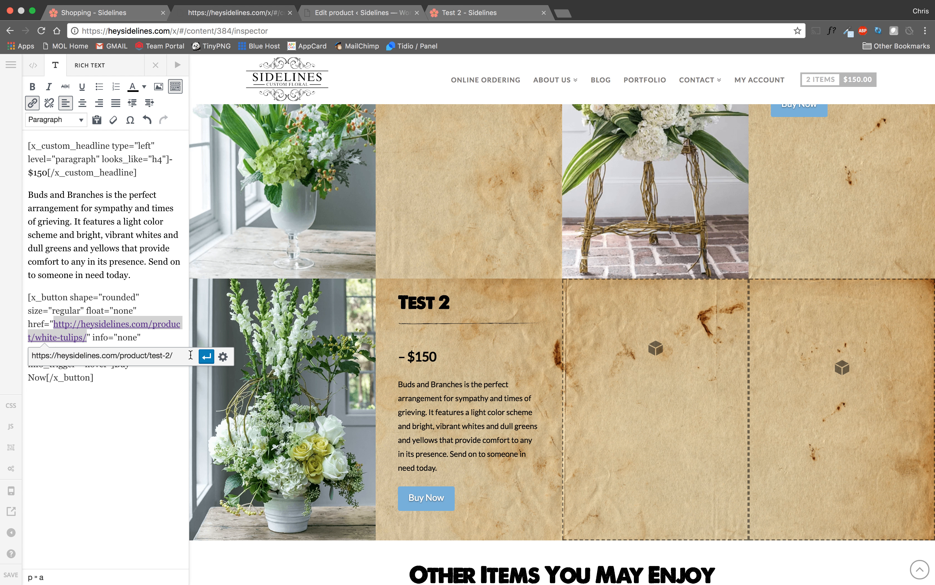
pyautogui.click(207, 358)
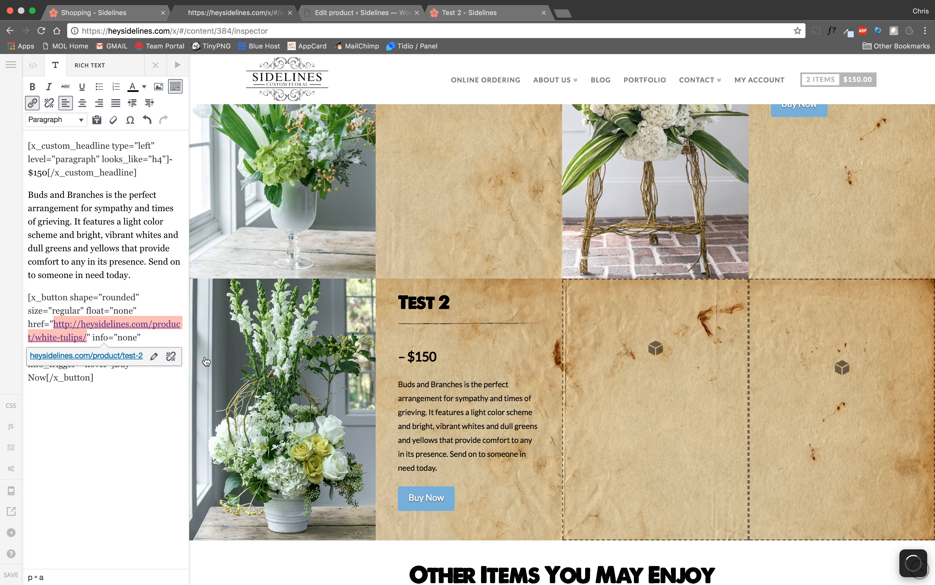
pyautogui.click(111, 388)
pyautogui.click(11, 574)
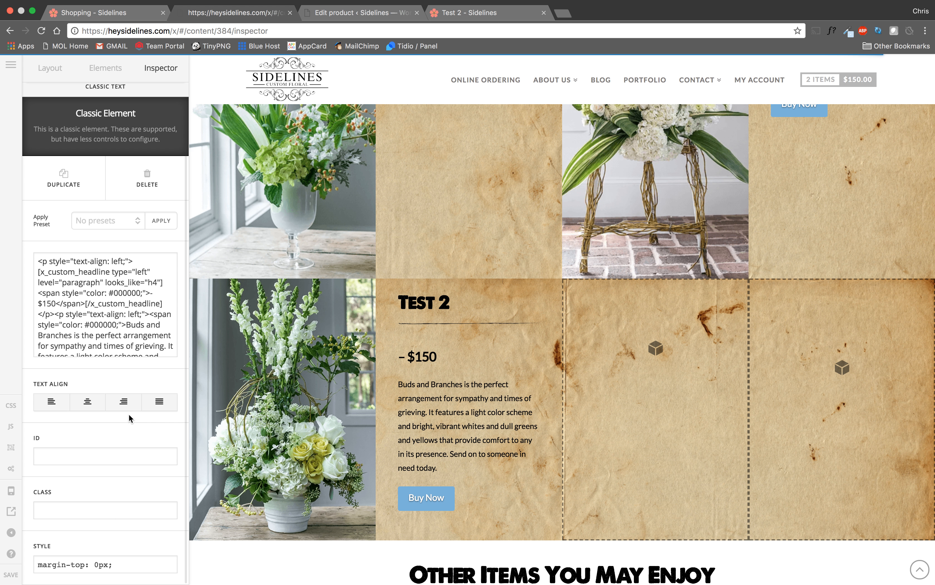
pyautogui.click(306, 362)
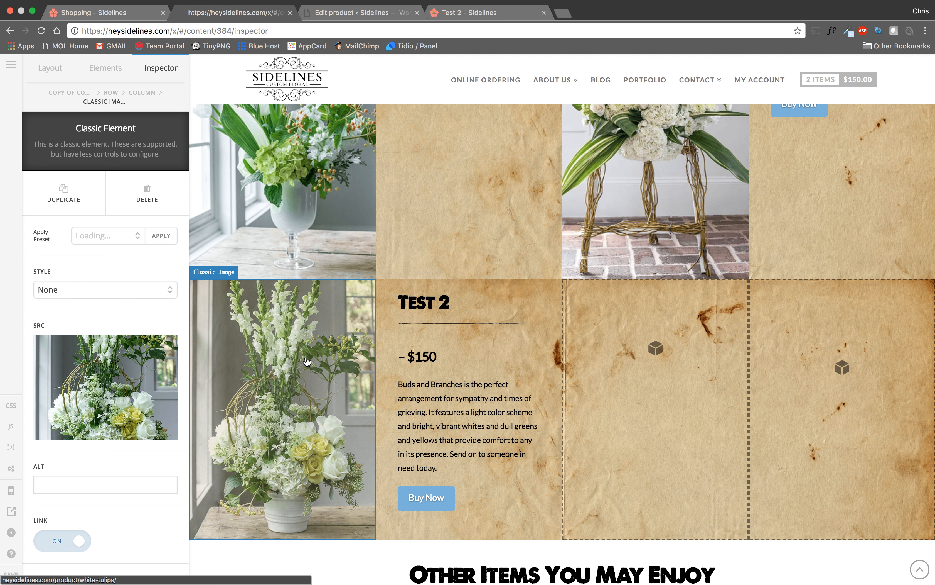
pyautogui.scroll(-3, 114, 386)
pyautogui.scroll(-2, 116, 384)
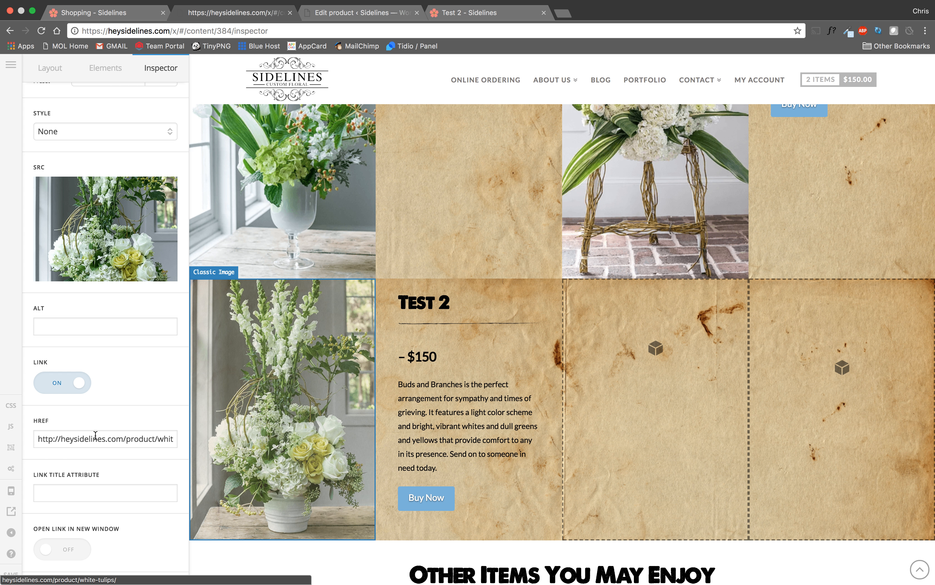
pyautogui.tripleClick(76, 431)
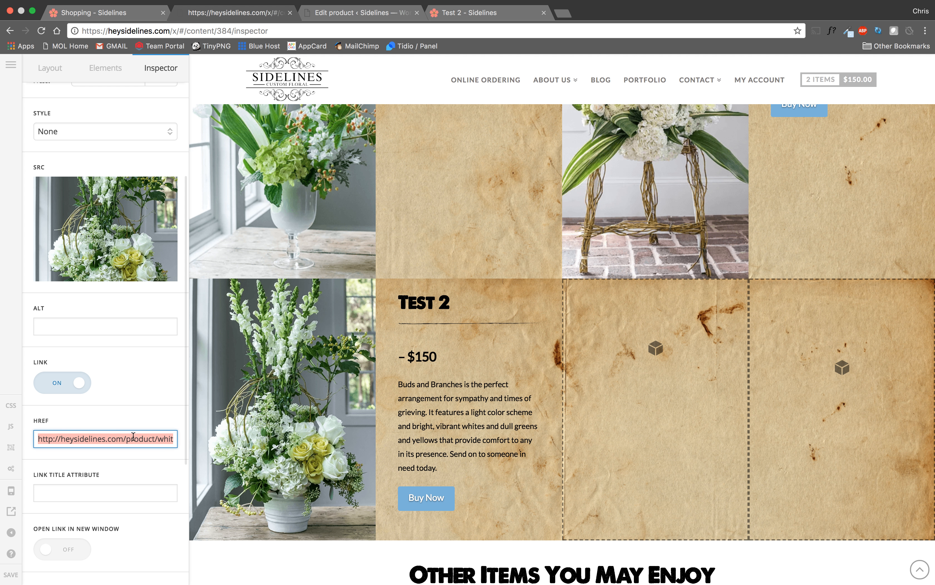
pyautogui.press('super+v')
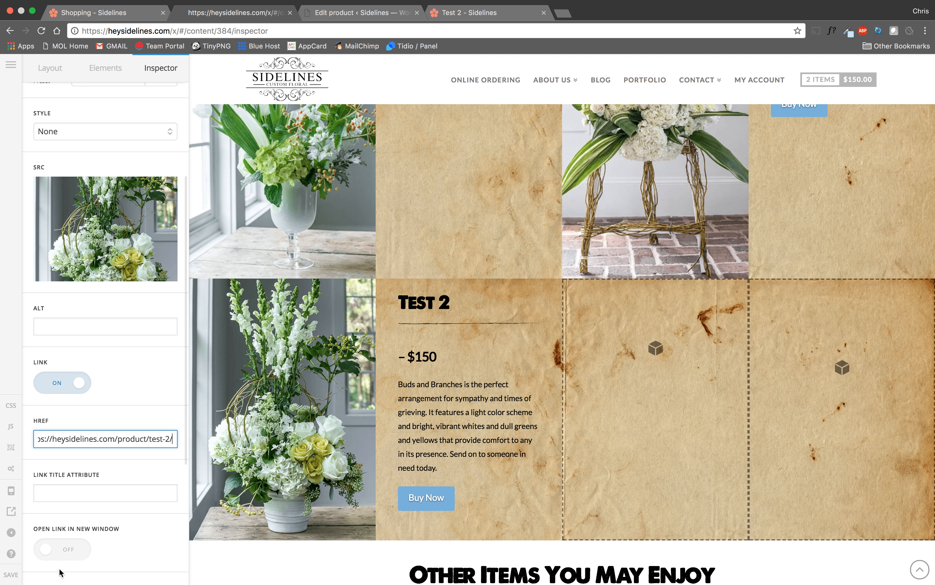
pyautogui.click(15, 576)
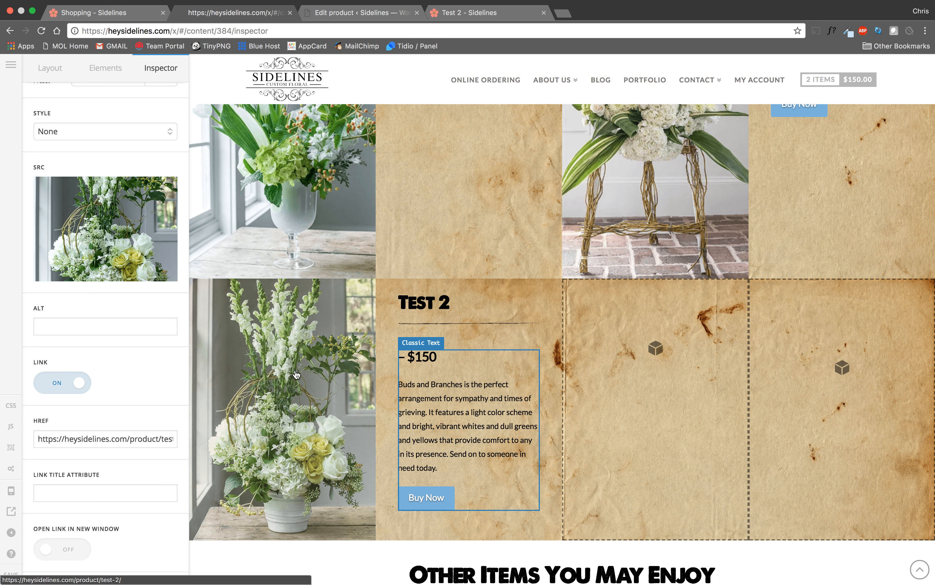
# Open the live Sympathy page, follow the Test 2 image's link to test it, and close the older Test 2 product page
pyautogui.scroll(4, 385, 297)
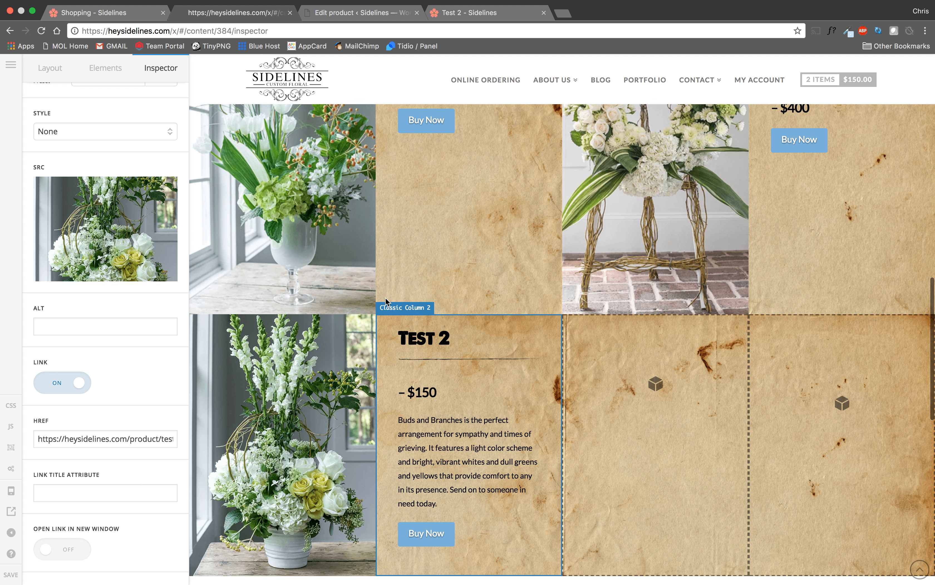
pyautogui.scroll(3, 349, 327)
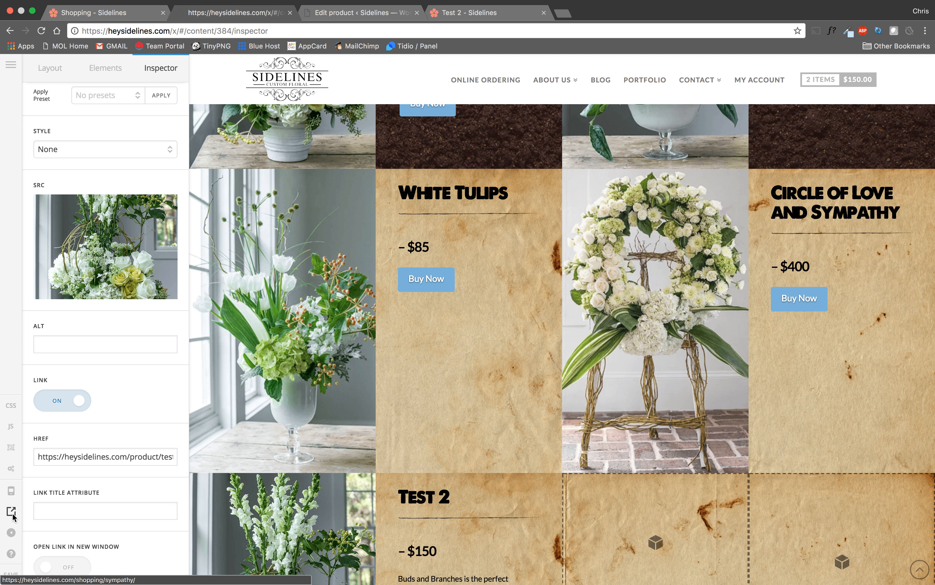
pyautogui.click(12, 513)
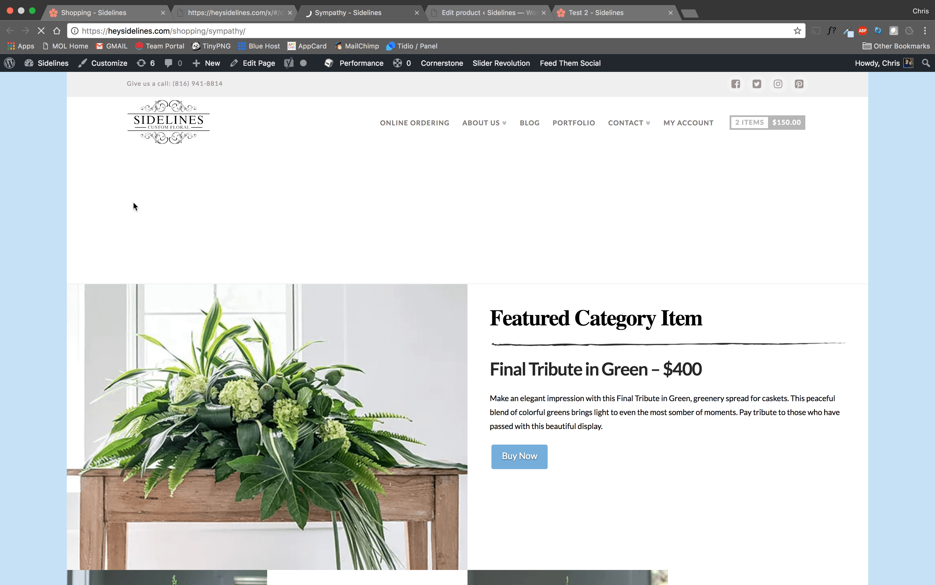
pyautogui.scroll(-8, 121, 207)
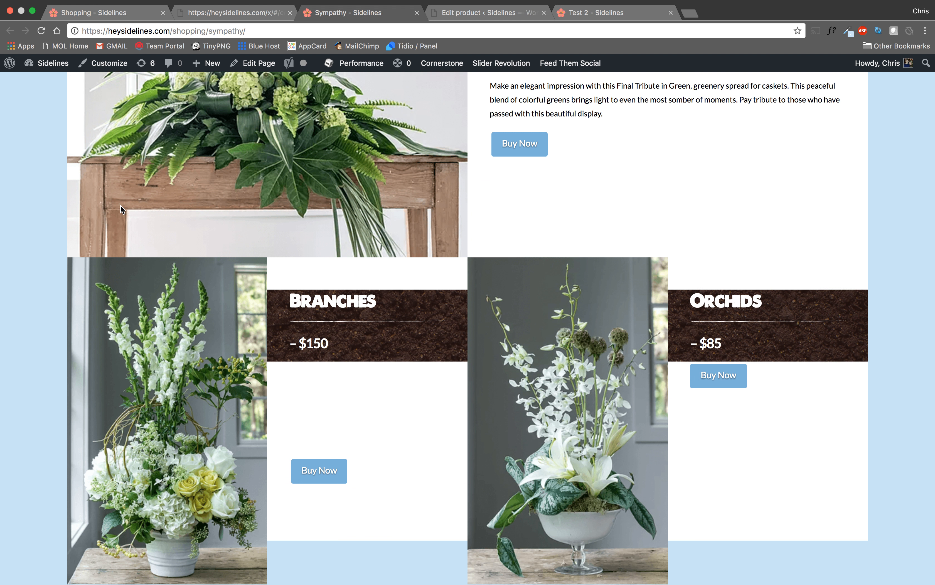
pyautogui.scroll(-15, 120, 209)
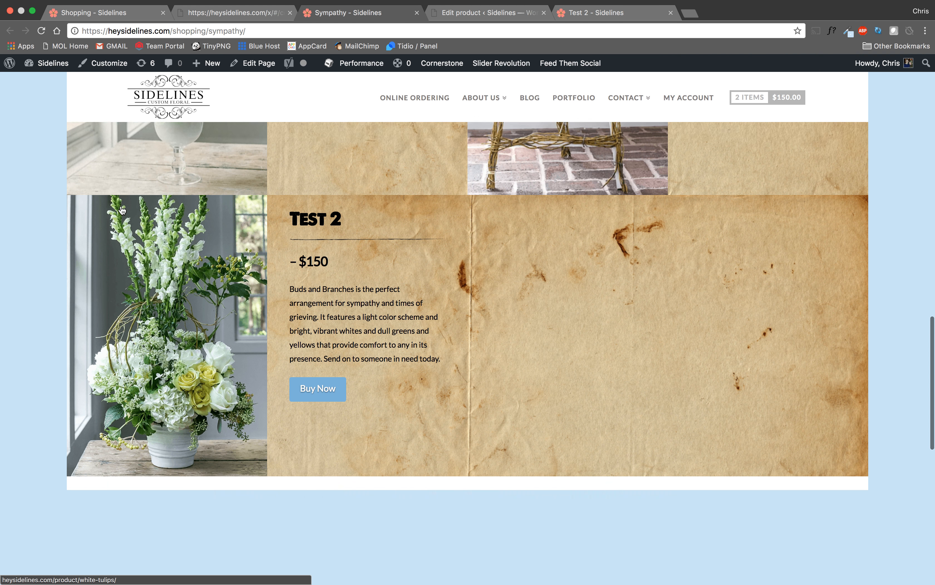
pyautogui.click(201, 270)
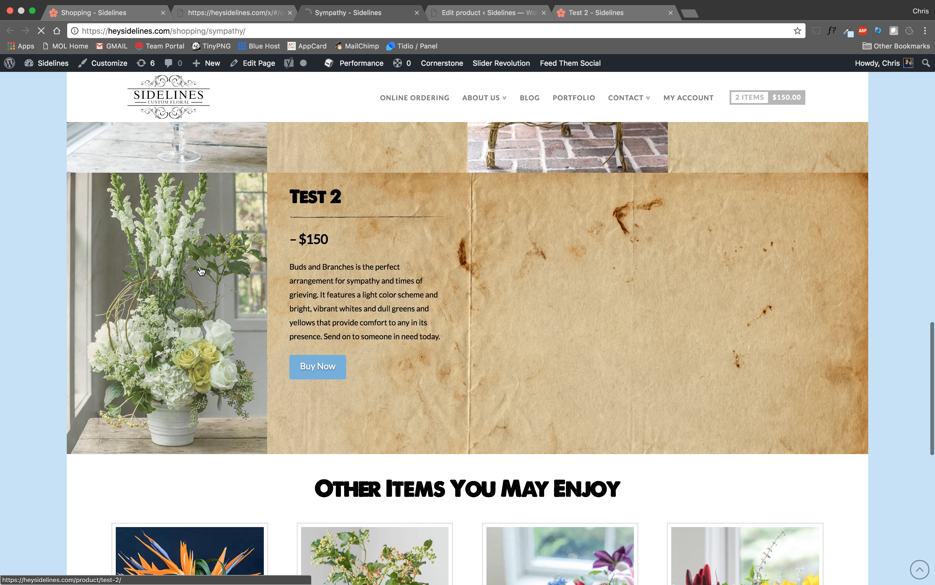
pyautogui.click(671, 12)
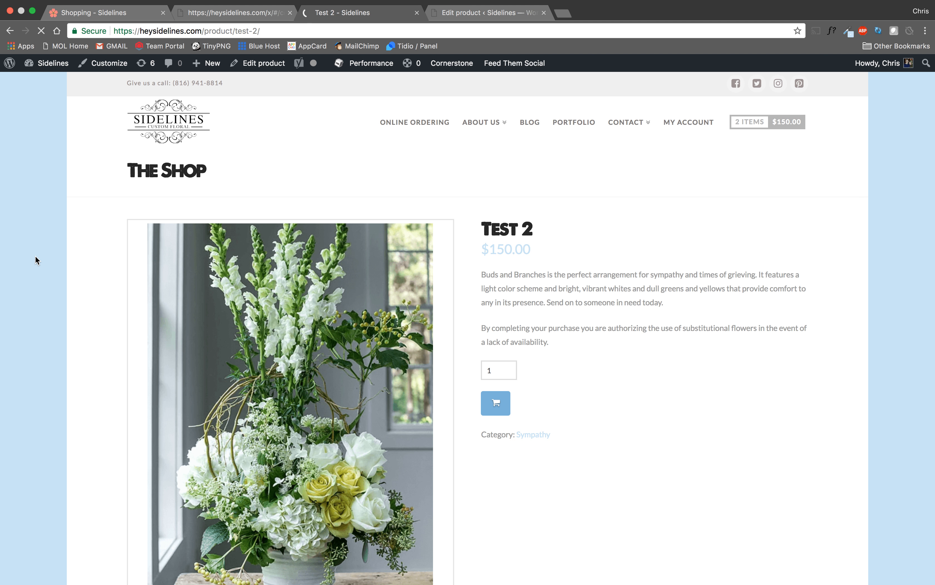
# Review the Test 2 product page's image, price, description and related products, and close the page
pyautogui.scroll(-3, 35, 255)
pyautogui.scroll(-8, 35, 256)
pyautogui.scroll(9, 35, 255)
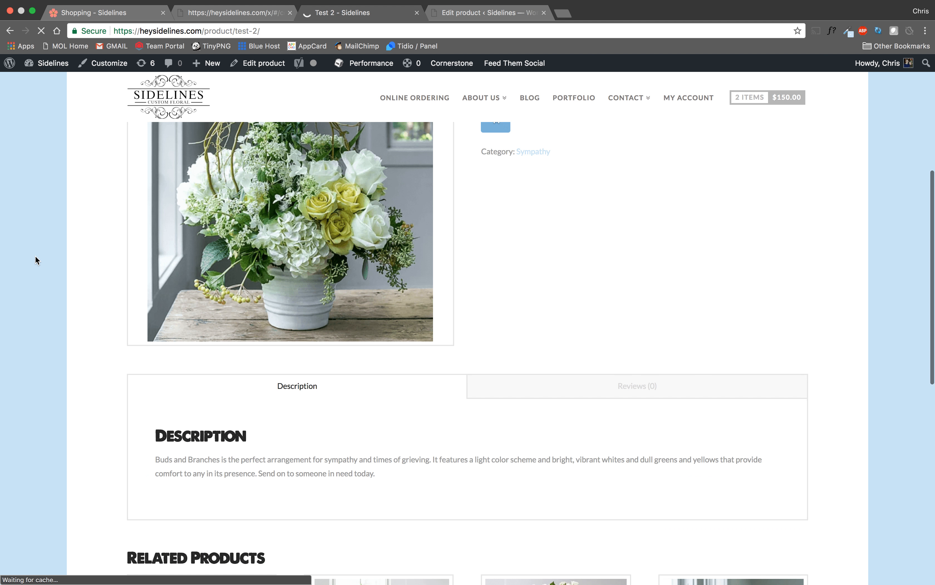
pyautogui.scroll(-10, 35, 255)
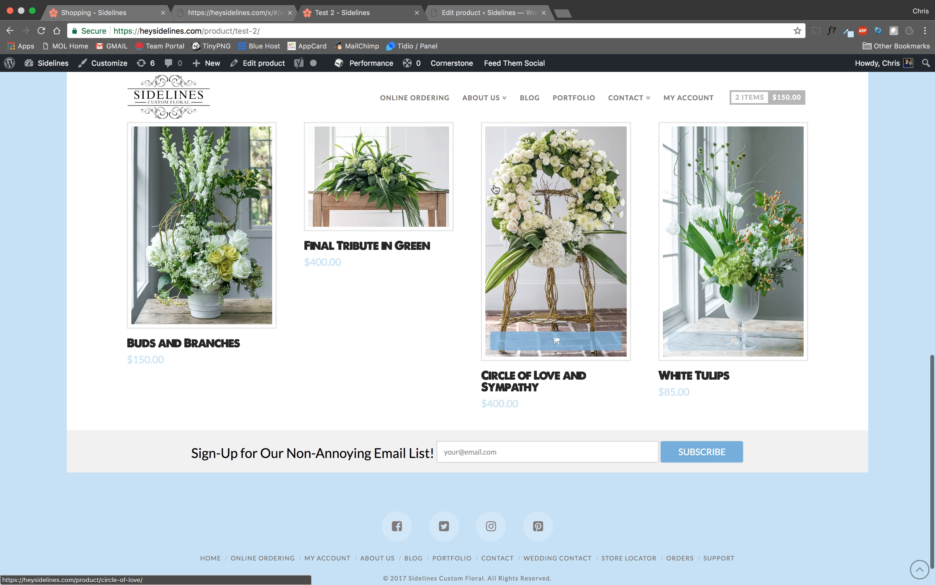
pyautogui.scroll(6, 81, 201)
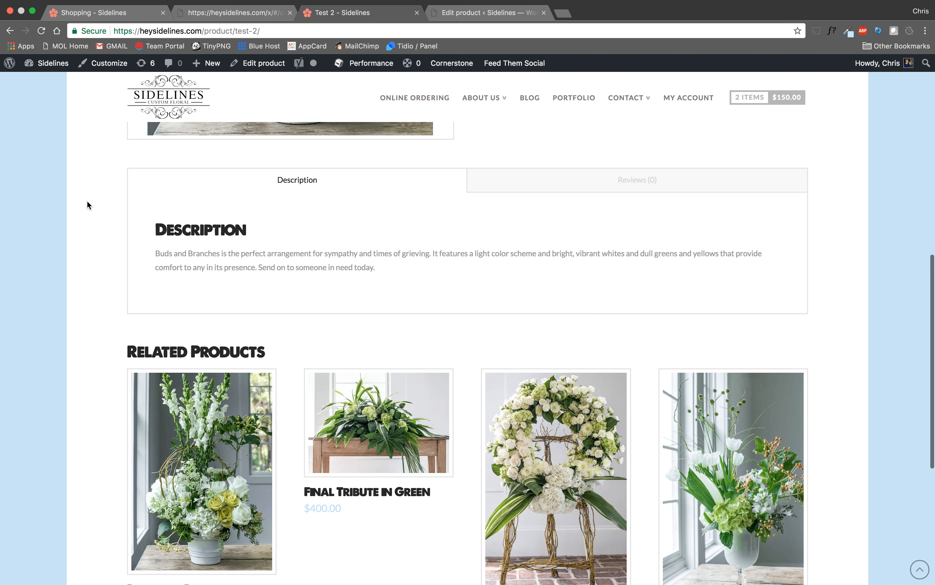
pyautogui.scroll(5, 329, 221)
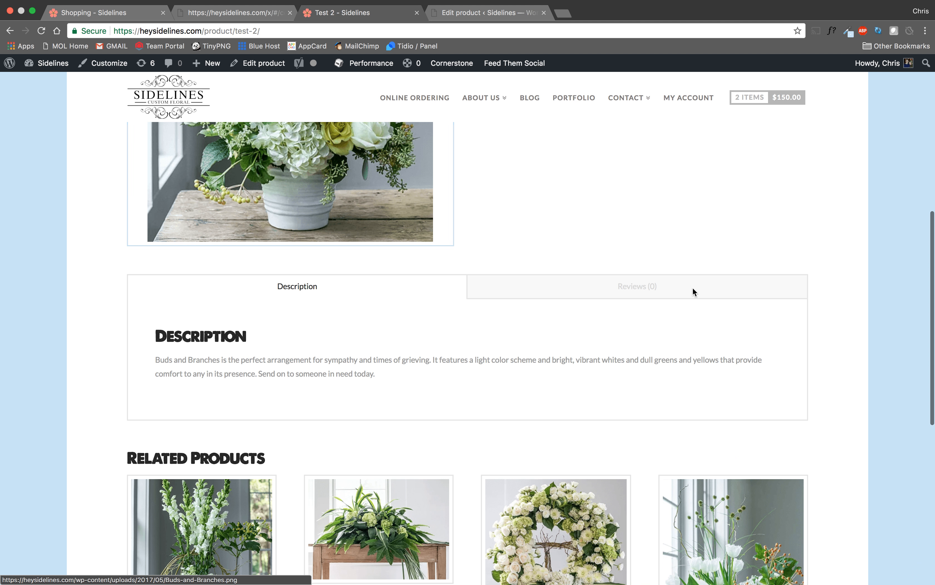
pyautogui.scroll(7, 678, 265)
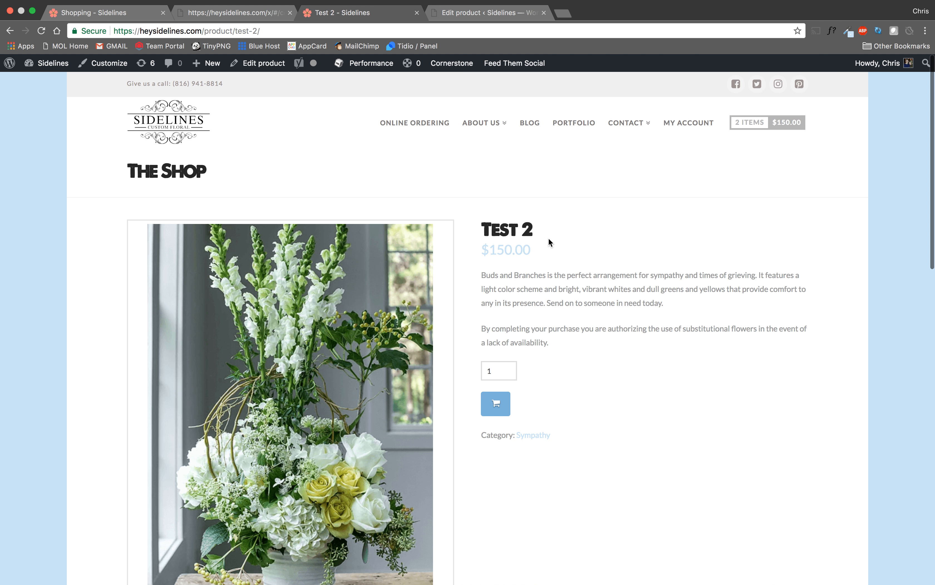
pyautogui.click(417, 12)
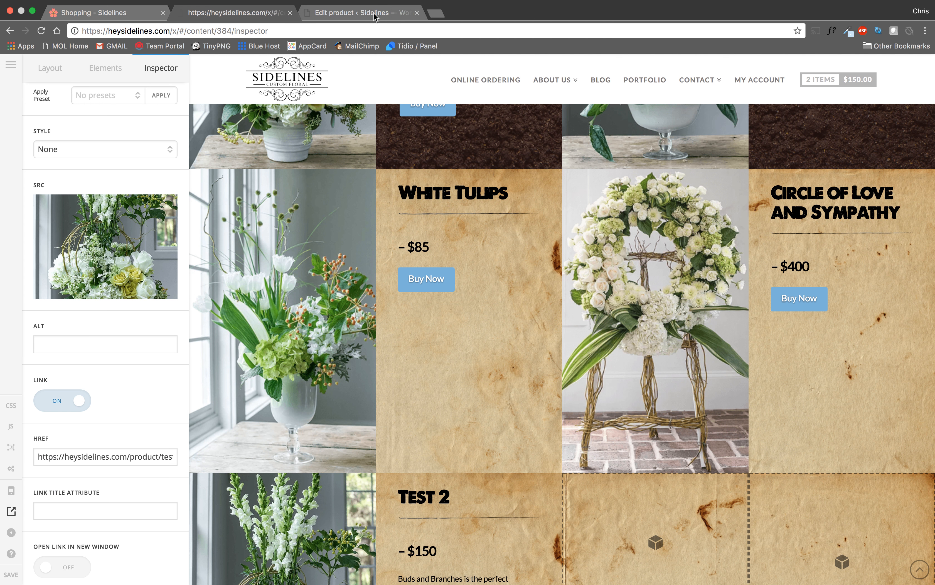
# Open the main Shopping page for editing in Cornerstone
pyautogui.click(113, 16)
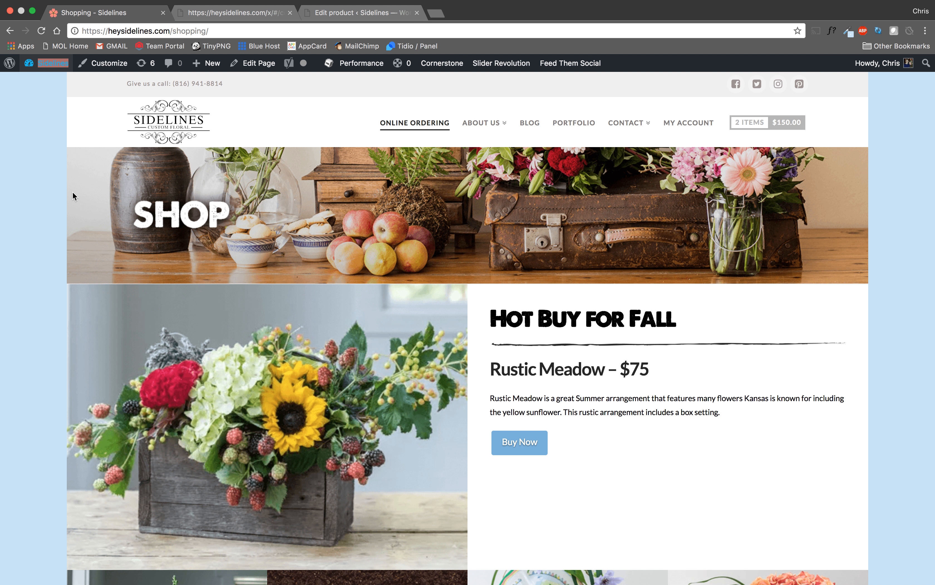
pyautogui.scroll(-5, 69, 195)
pyautogui.scroll(1, 37, 191)
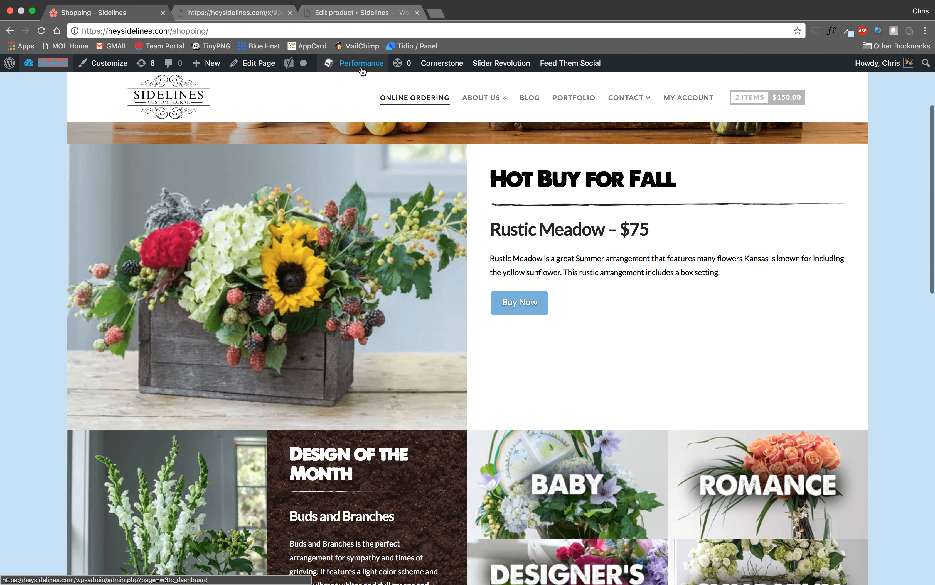
pyautogui.moveTo(449, 66)
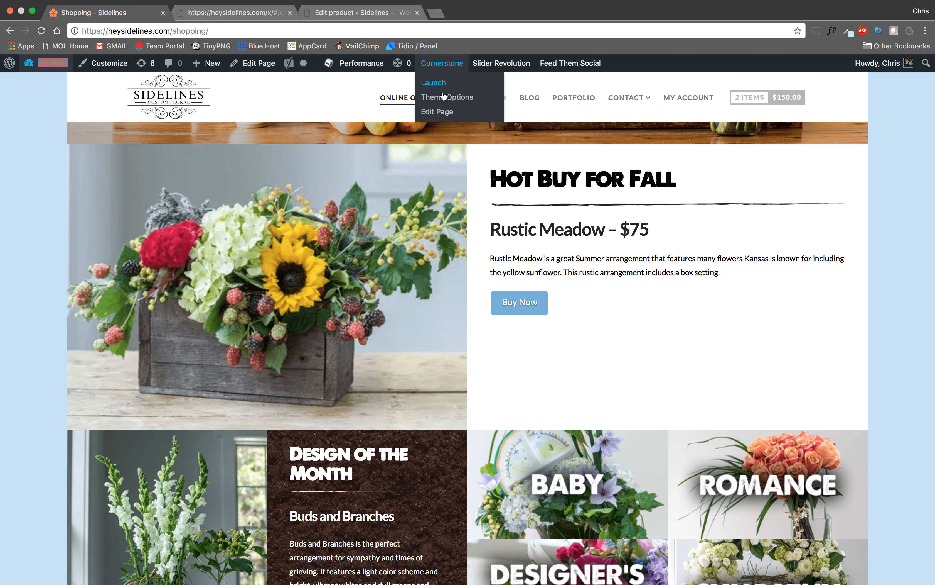
pyautogui.click(439, 110)
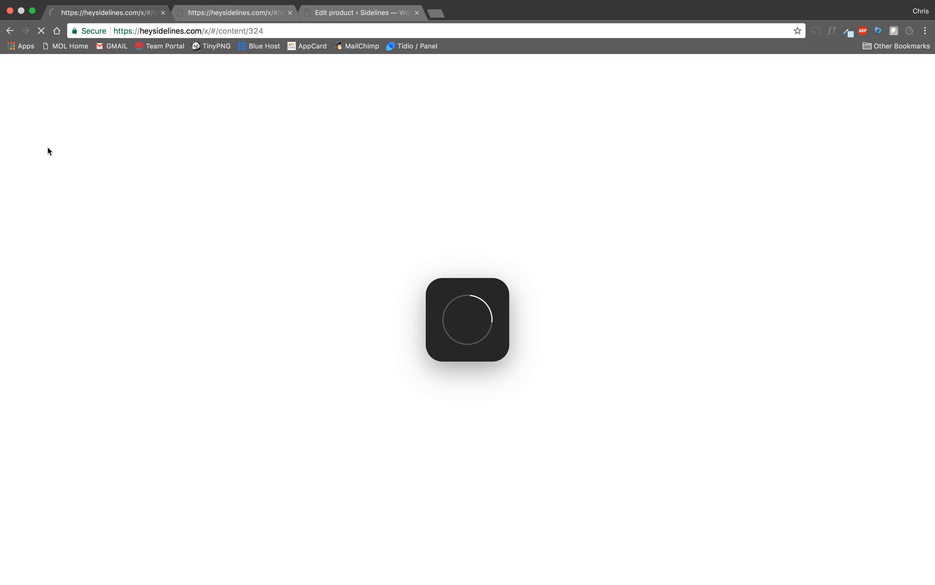
# Delete the section holding the Test 2 product from the Sympathy page's layout
pyautogui.click(279, 17)
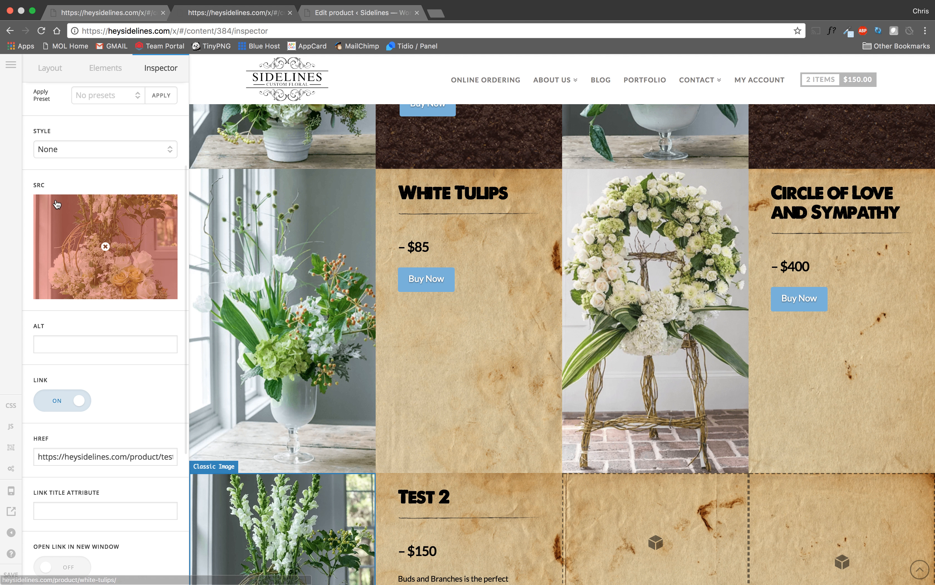
pyautogui.scroll(-3, 375, 415)
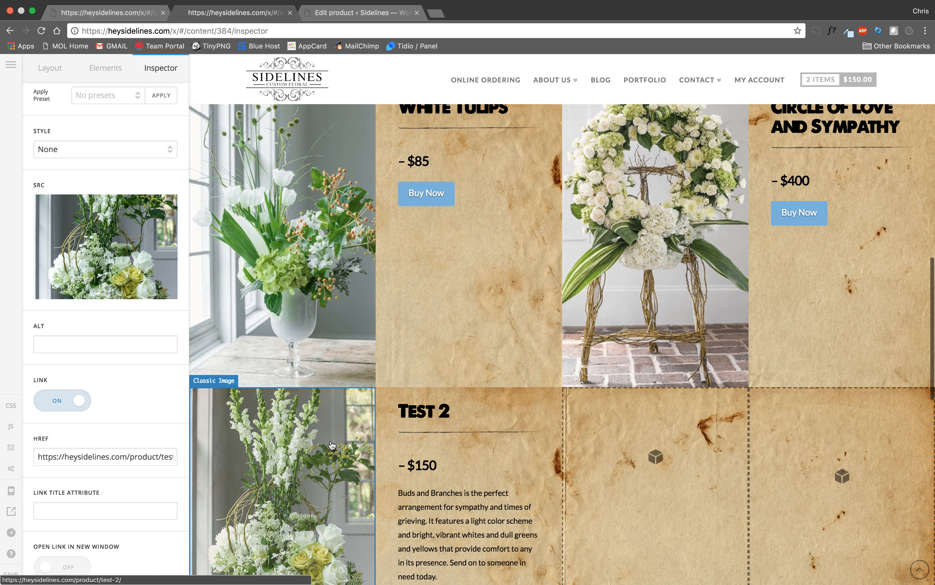
pyautogui.click(50, 68)
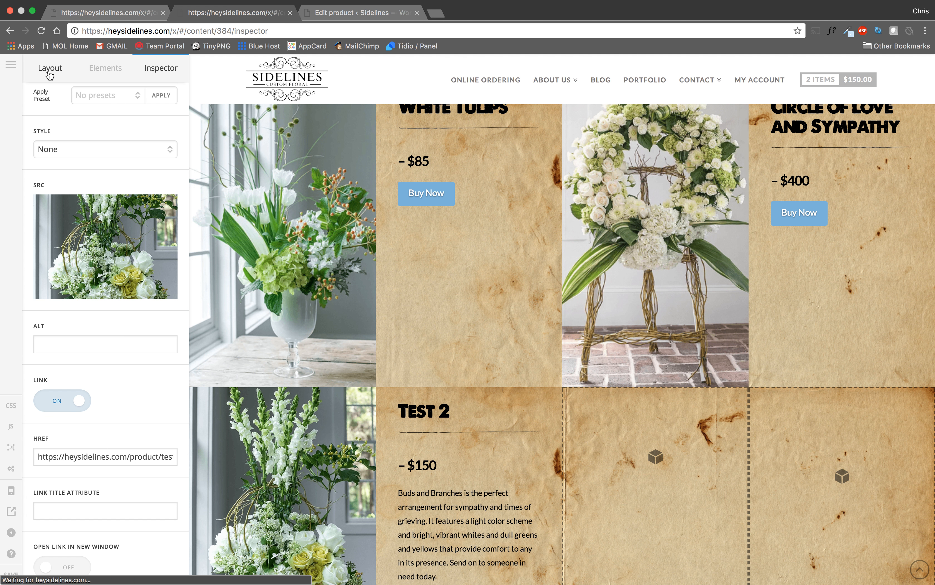
pyautogui.click(77, 256)
pyautogui.click(167, 256)
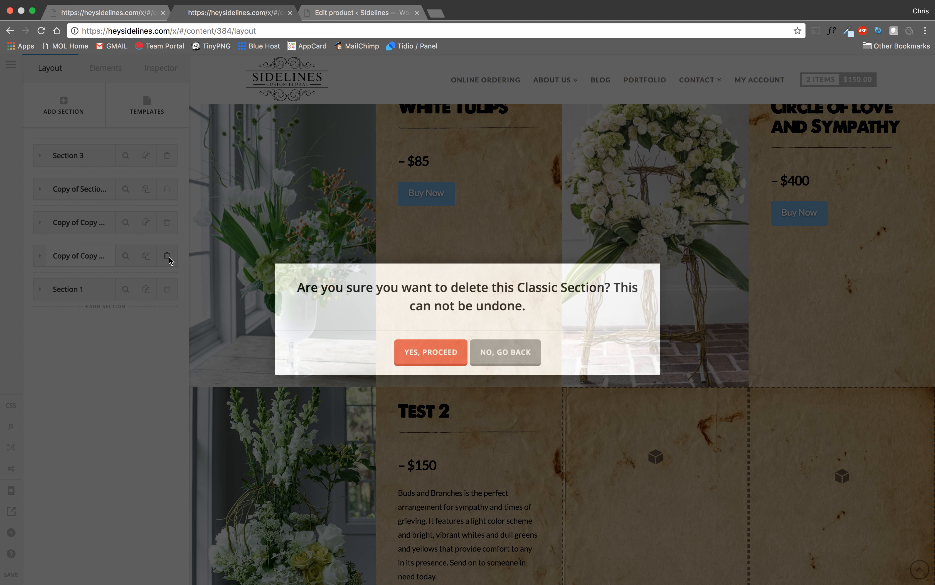
pyautogui.click(427, 356)
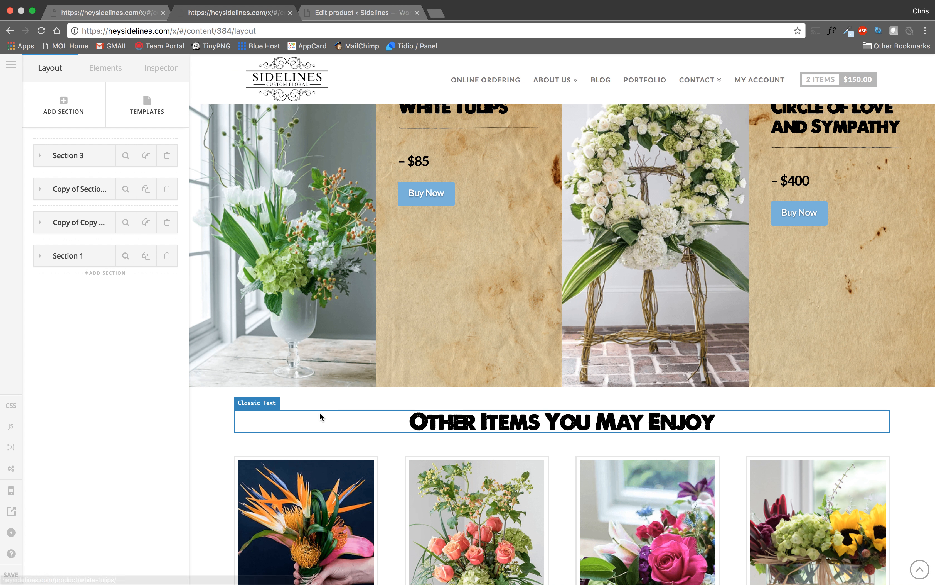
# Check the remaining sections of the Sympathy page and save the page
pyautogui.scroll(-2, 319, 412)
pyautogui.scroll(10, 319, 414)
pyautogui.scroll(10, 319, 417)
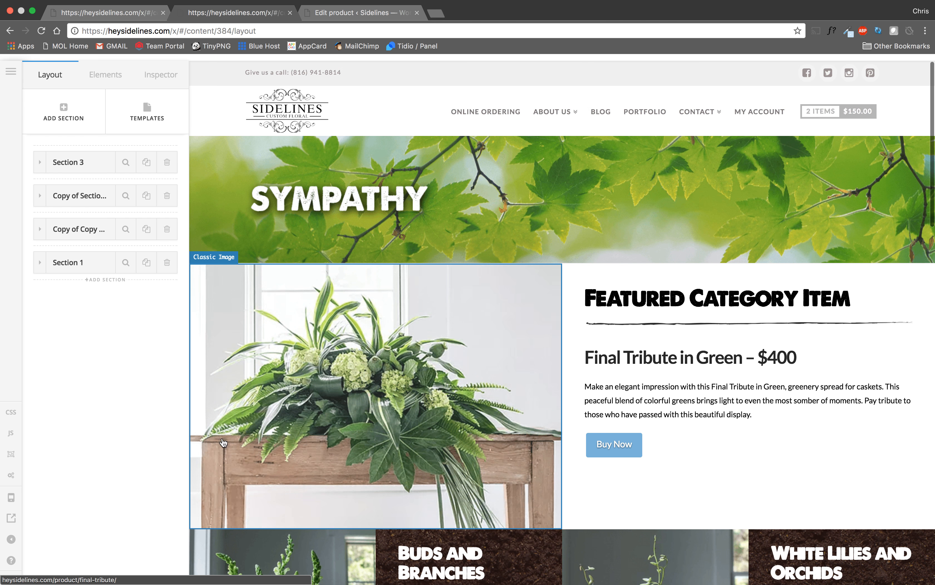
pyautogui.click(19, 576)
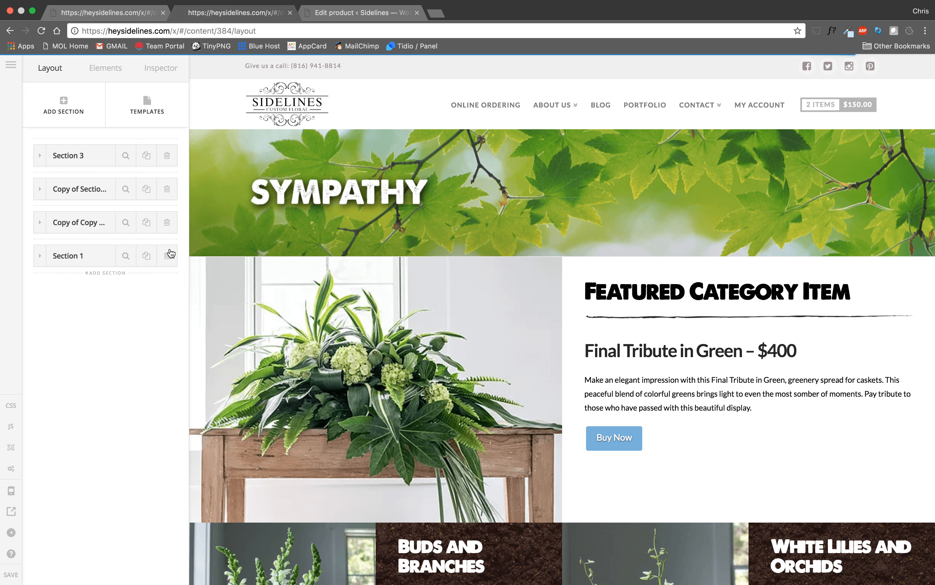
# Close the Test 2 product editor and the Sympathy page editor, leaving only the Shopping page editor open
pyautogui.click(129, 14)
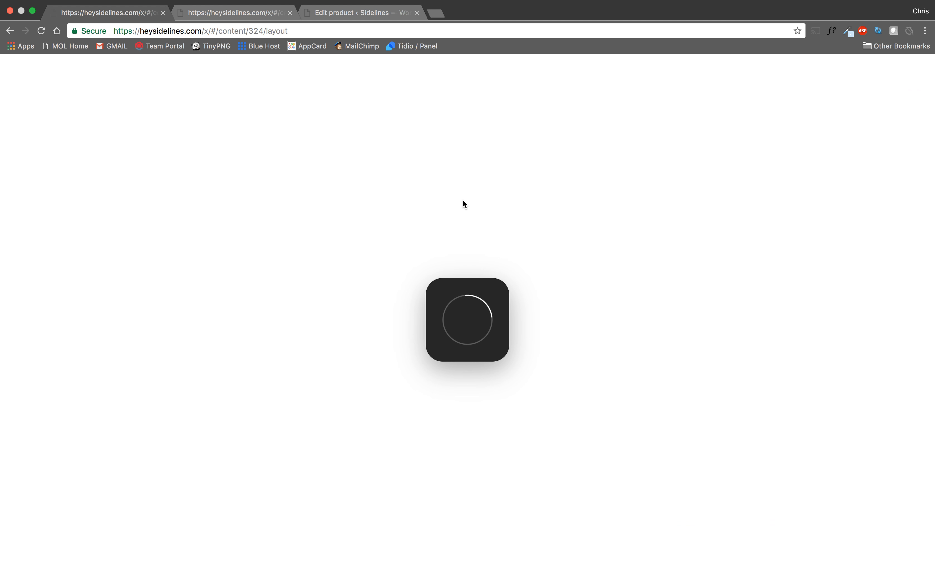
pyautogui.click(344, 9)
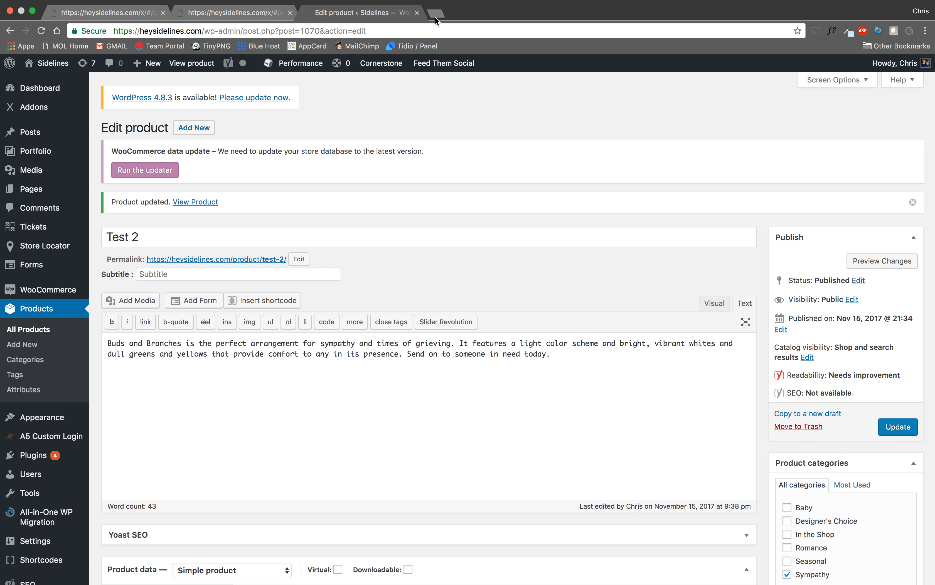
pyautogui.click(417, 13)
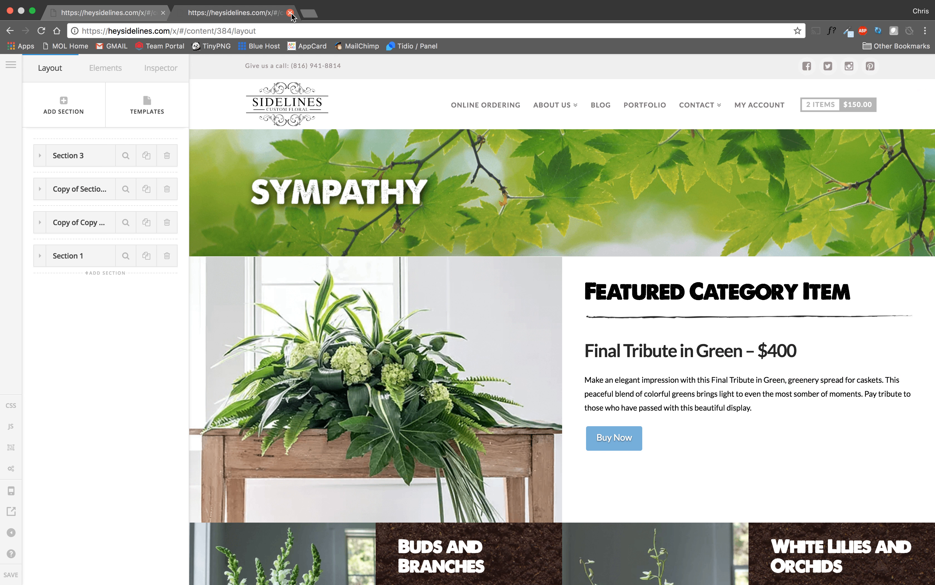
pyautogui.click(289, 13)
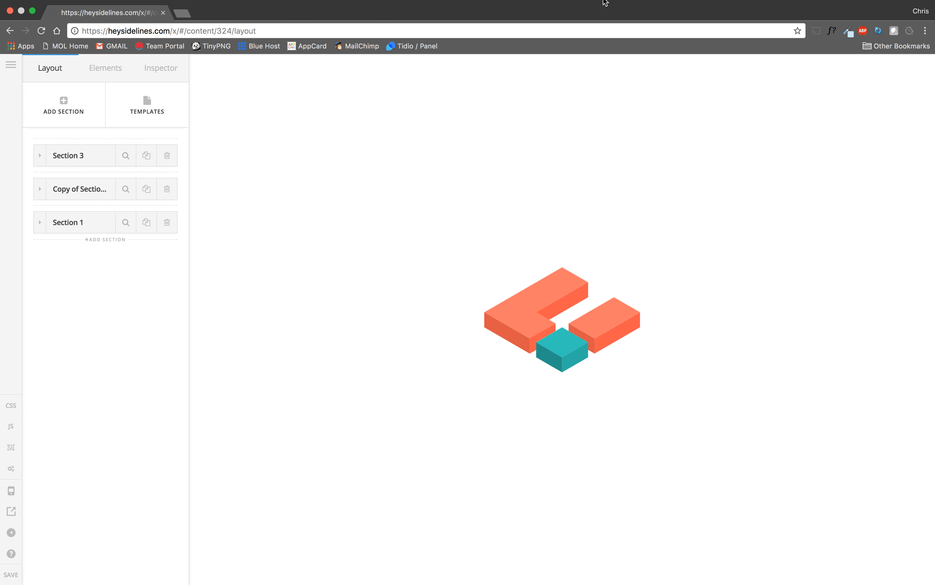
# Retry the Shopping page's preview and reload the editor
pyautogui.moveTo(599, 2)
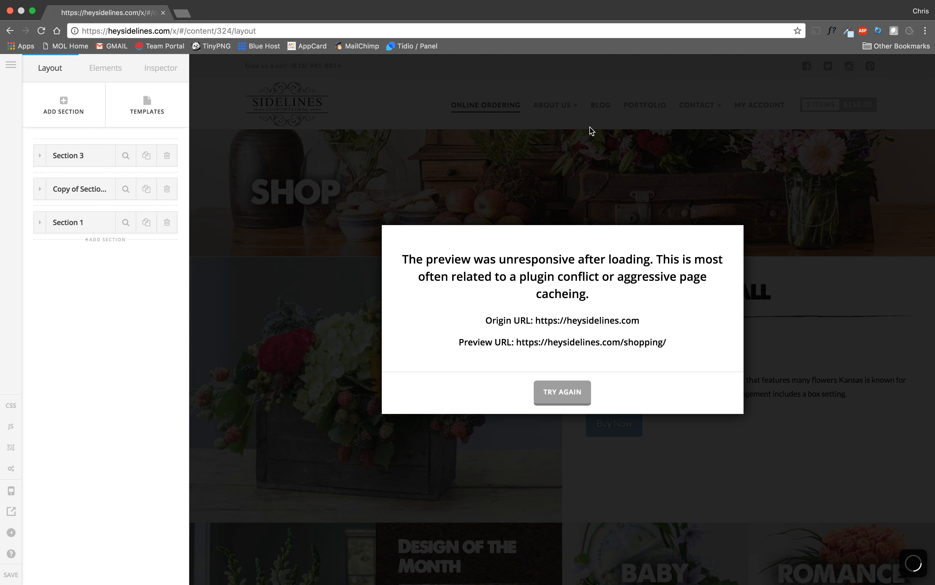
pyautogui.click(564, 394)
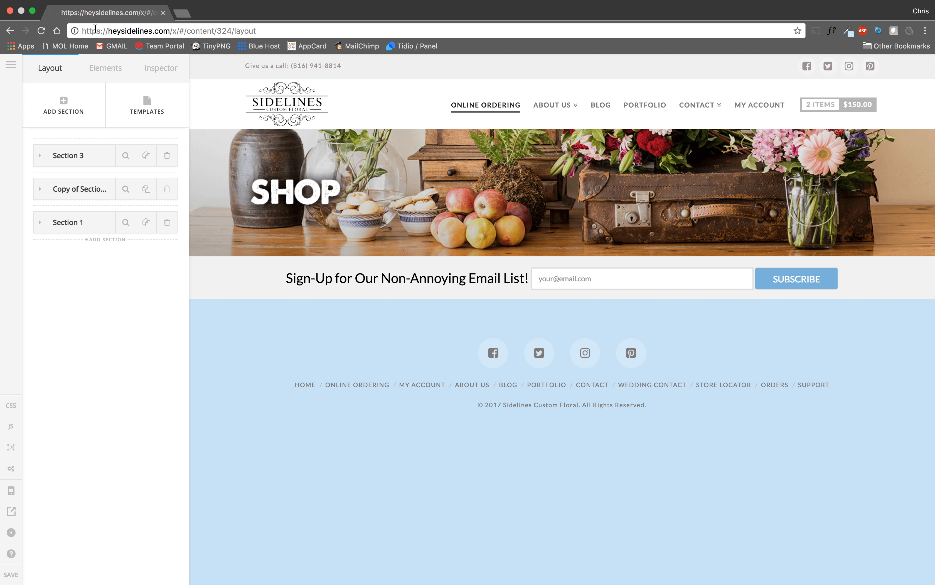
pyautogui.click(41, 31)
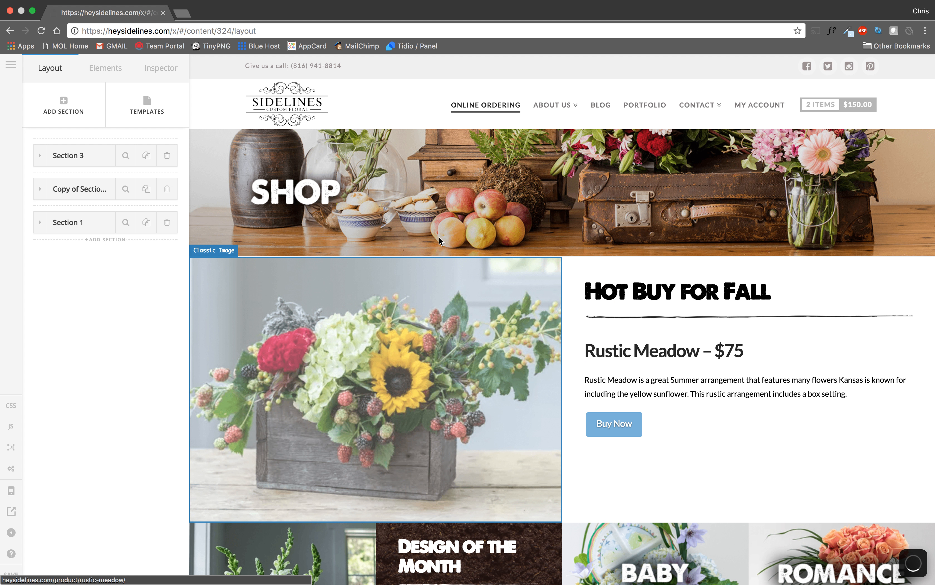
# Select the Rustic Meadow image under Hot Buy for Fall and examine its source and link settings
pyautogui.scroll(-1, 406, 161)
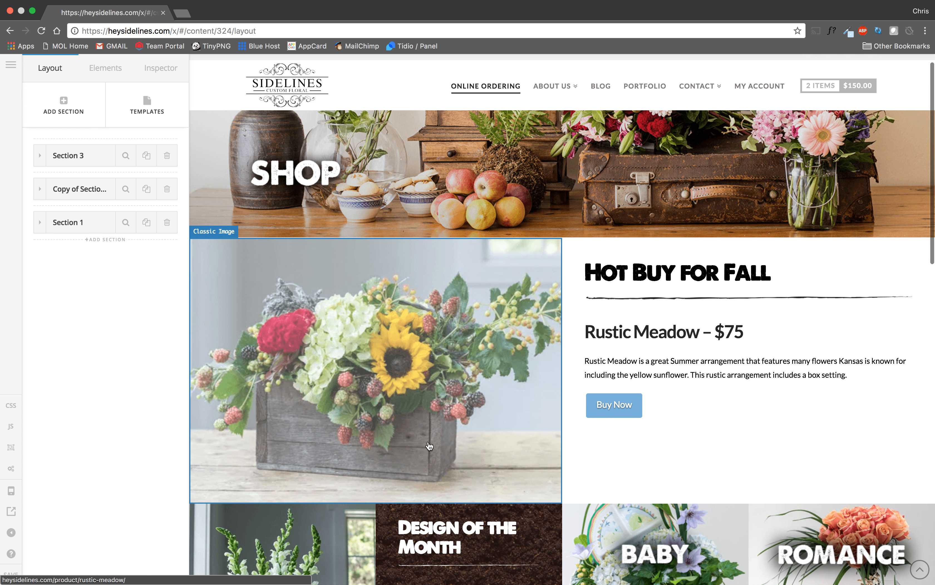
pyautogui.click(430, 350)
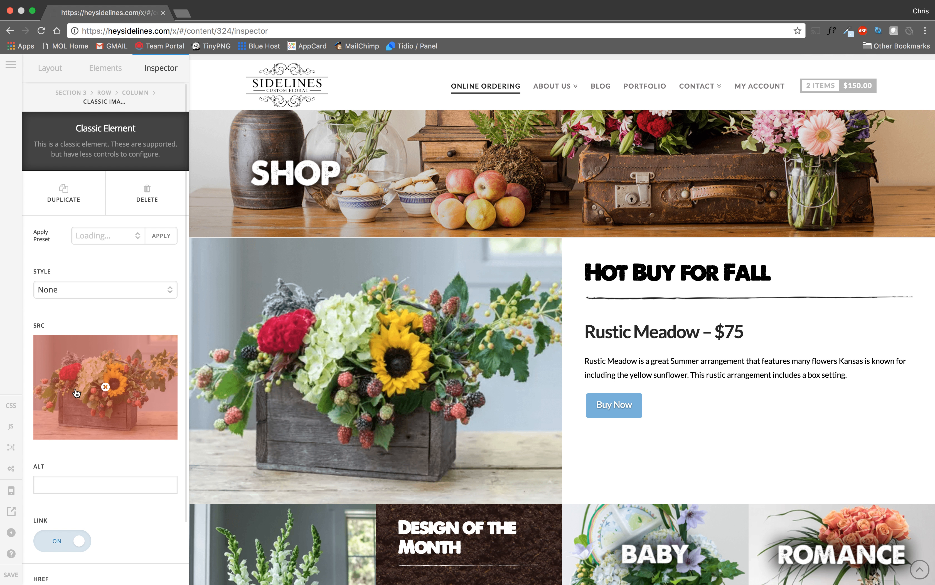
pyautogui.scroll(-6, 72, 388)
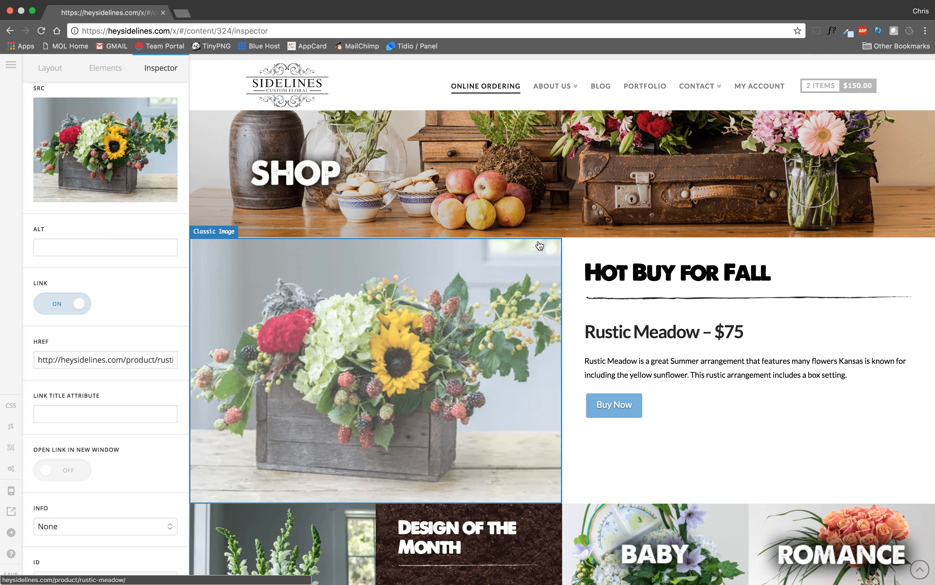
# Look through the Shopping page's Design of the Month, category images and Hot Buys for Fall products
pyautogui.scroll(-3, 337, 432)
pyautogui.scroll(-2, 336, 432)
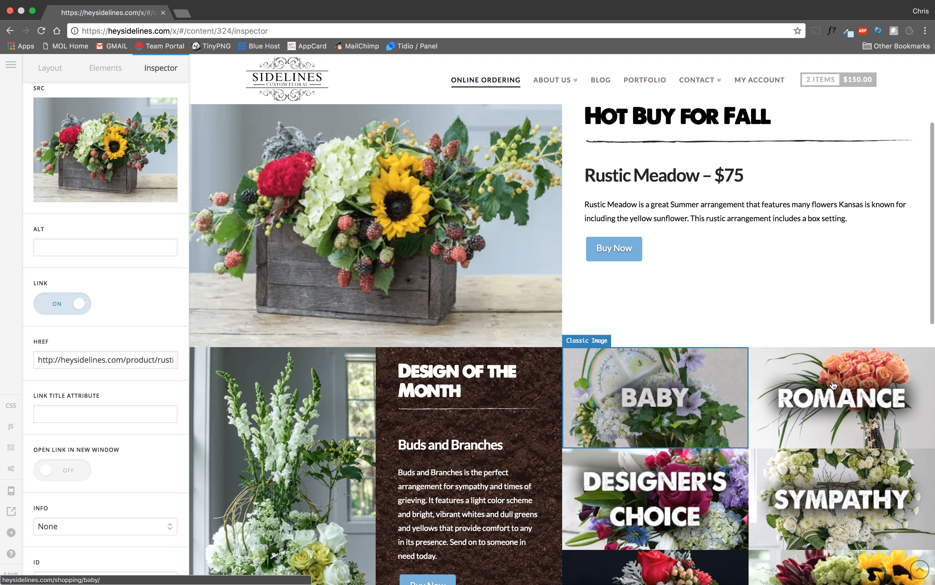
pyautogui.scroll(-8, 679, 446)
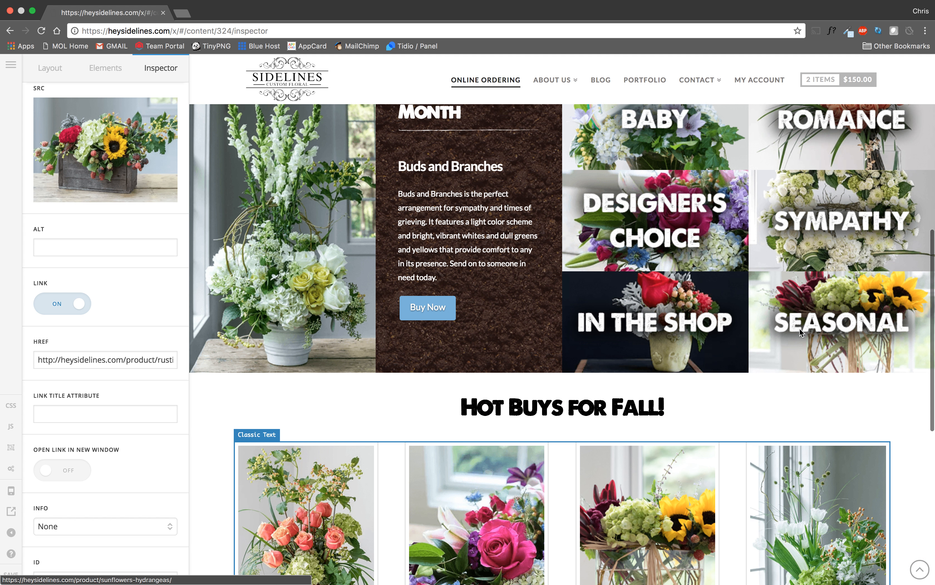
pyautogui.scroll(-9, 411, 367)
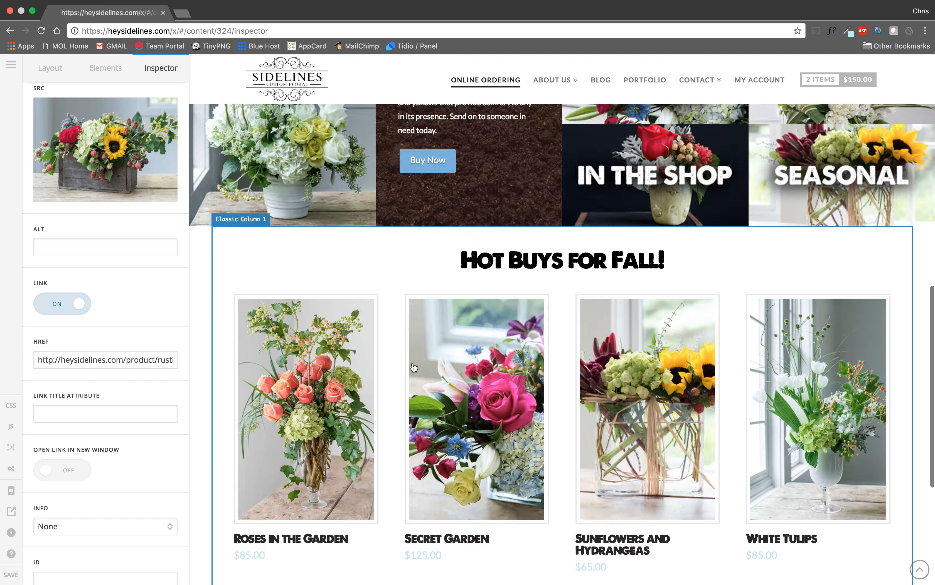